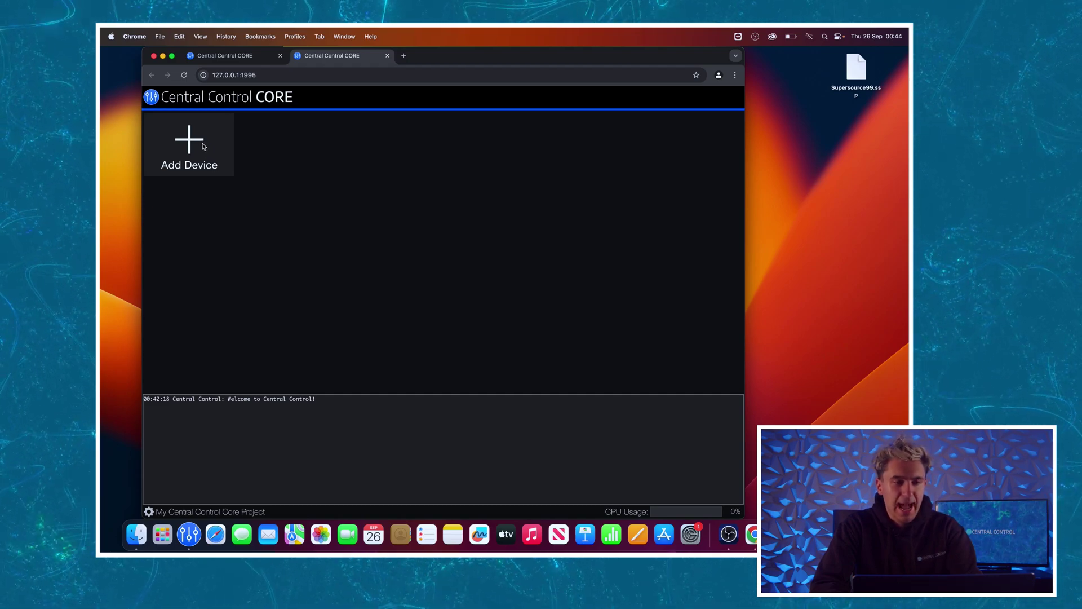
Step: Find the Blackmagic Design ATEM (Core) device with the search term "atem" and add it under its default name
{"action": "left_click", "coordinate": [198, 146]}
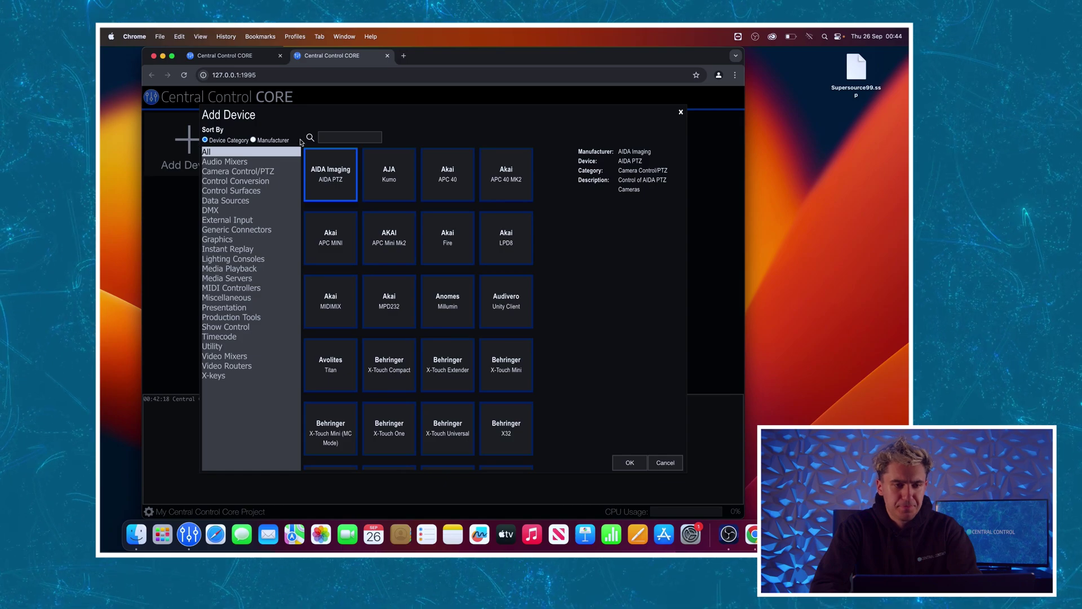
{"action": "left_click", "coordinate": [329, 137]}
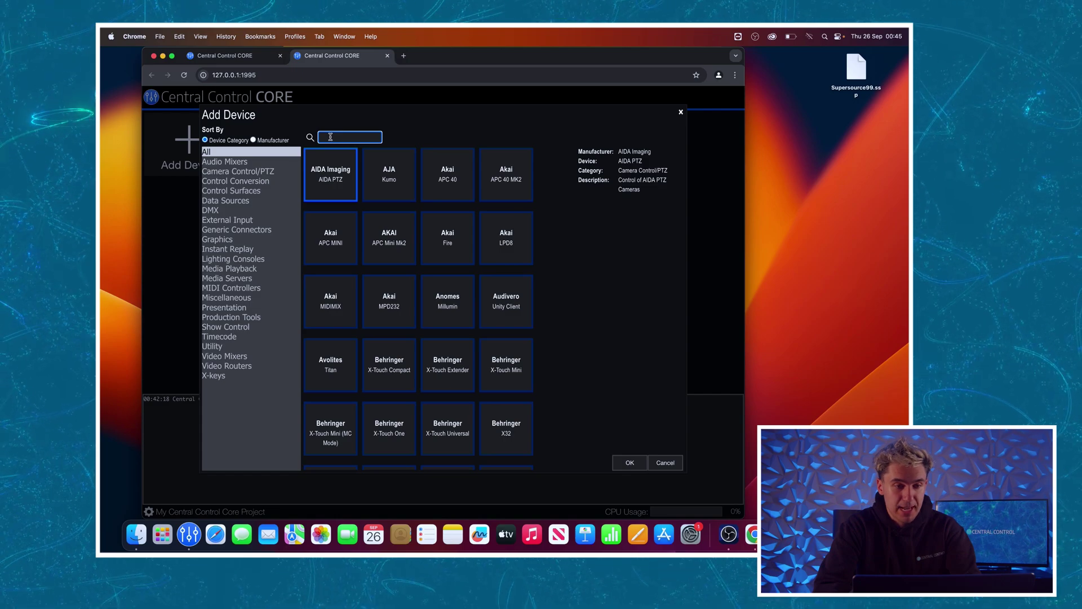
{"action": "type", "text": "atem"}
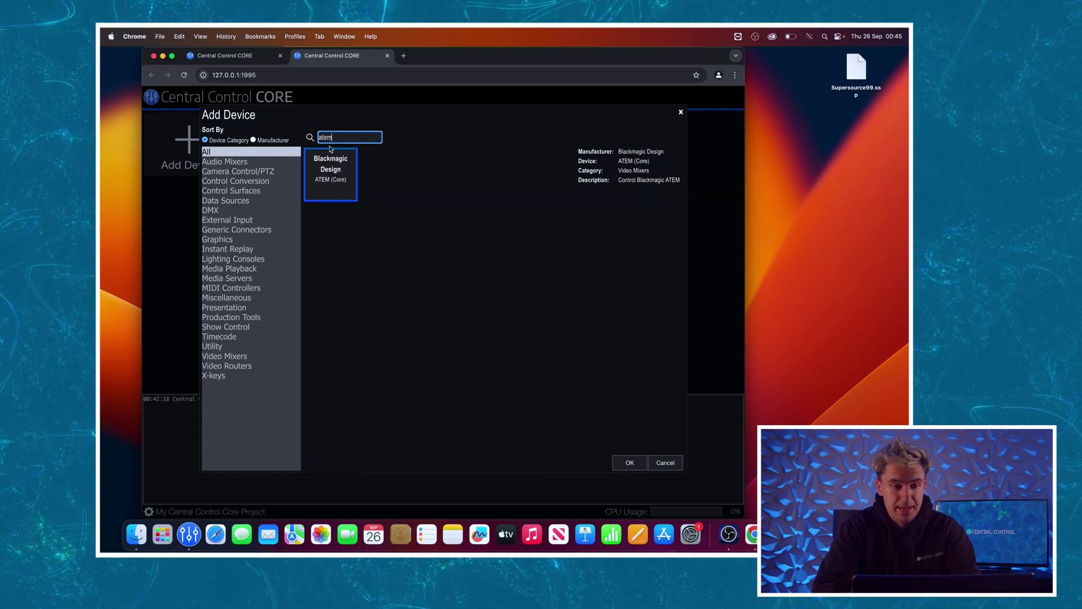
{"action": "left_click", "coordinate": [629, 463]}
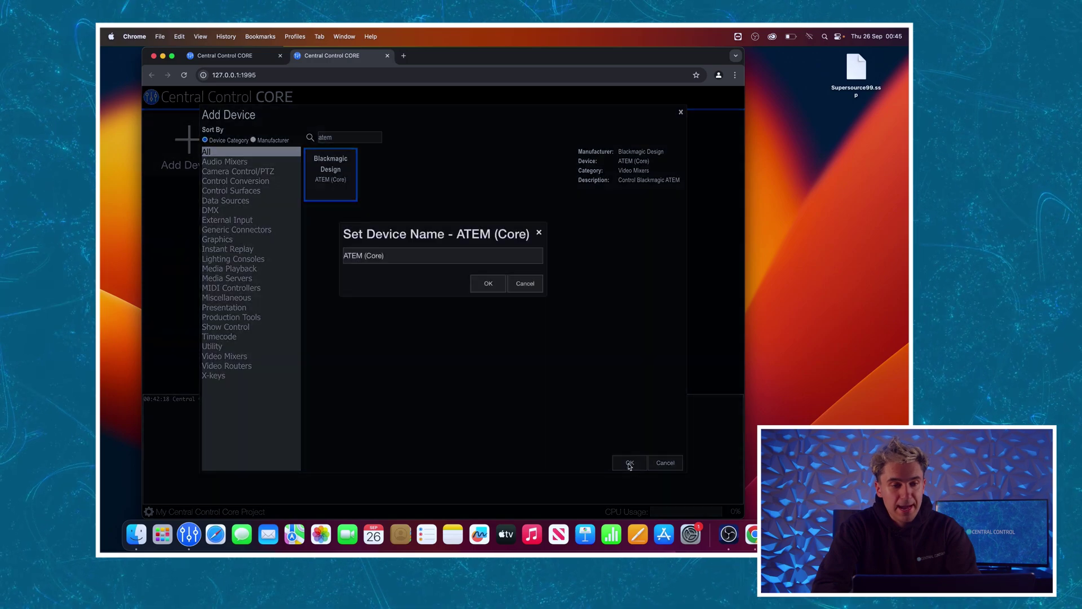
{"action": "left_click", "coordinate": [493, 288]}
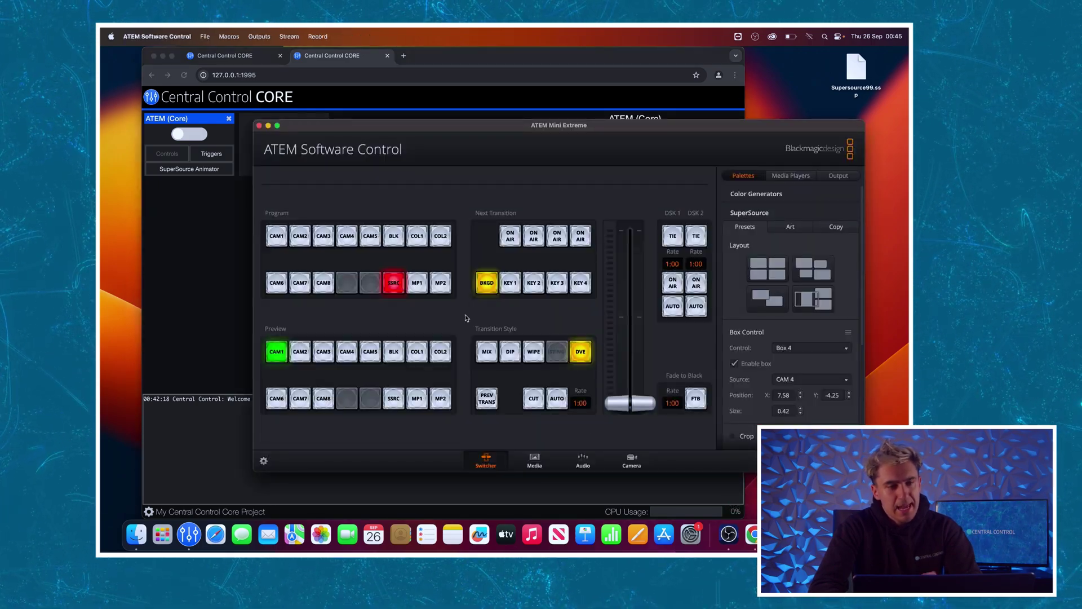
Step: Open the connection settings in ATEM Software Control and connect to the ATEM Mini Extreme by switcher name
{"action": "left_click", "coordinate": [158, 37]}
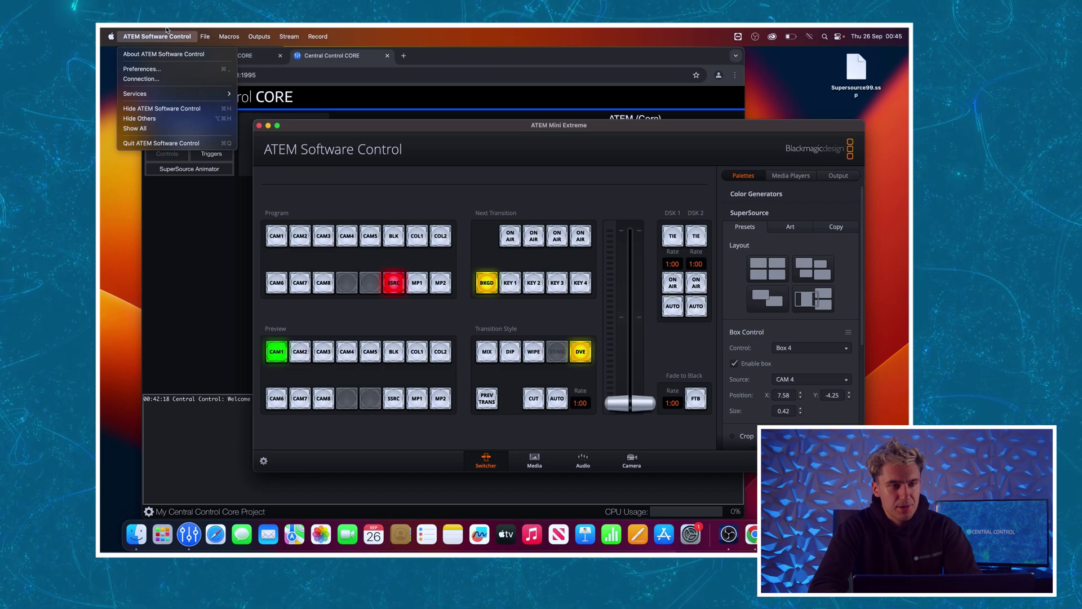
{"action": "left_click", "coordinate": [156, 79]}
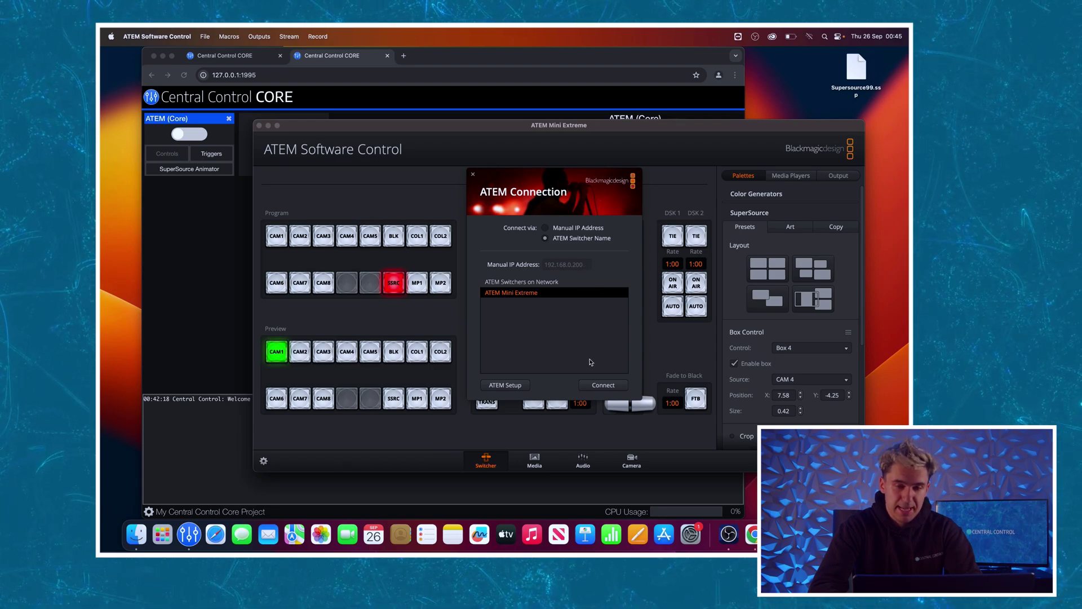
{"action": "left_click", "coordinate": [594, 387]}
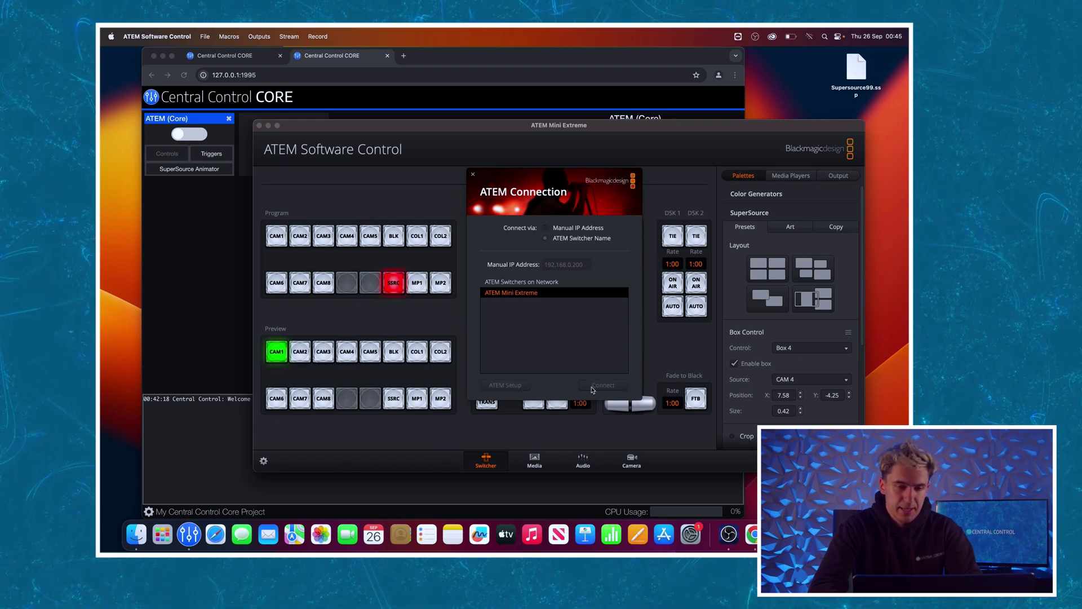
Step: Switch to Central Control CORE, set the ATEM (Core) device's IP address to 192.168.0.200 and enable the device
{"action": "left_click", "coordinate": [169, 311]}
{"action": "left_click", "coordinate": [679, 163]}
{"action": "key", "text": "BackSpace"}
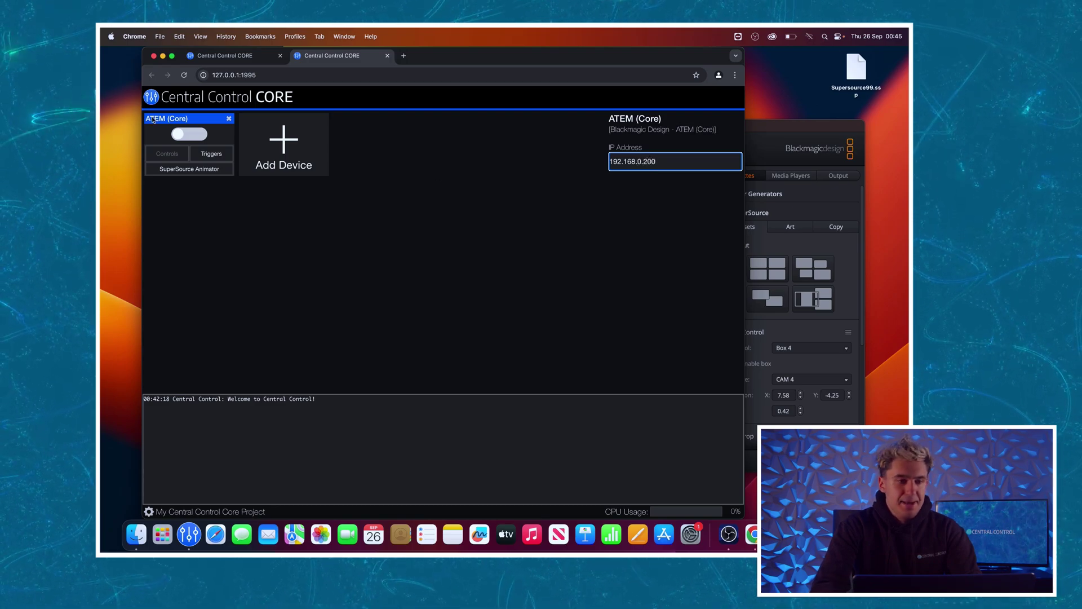
{"action": "left_click", "coordinate": [189, 139]}
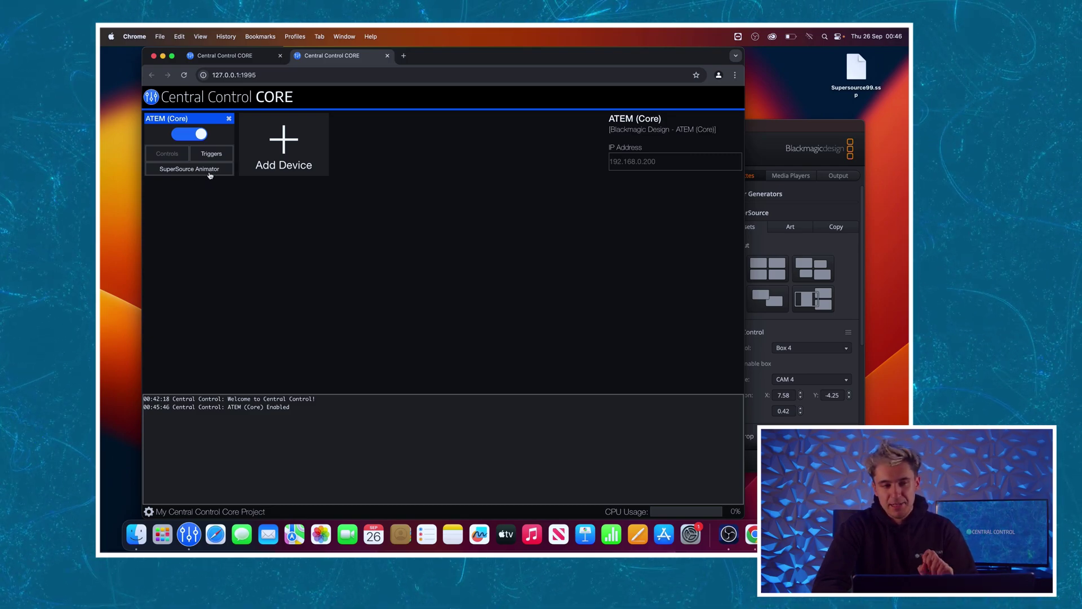
Step: Open the device's SuperSource Animator and apply the staggered four-box SuperSource layout in ATEM Software Control
{"action": "left_click", "coordinate": [209, 170]}
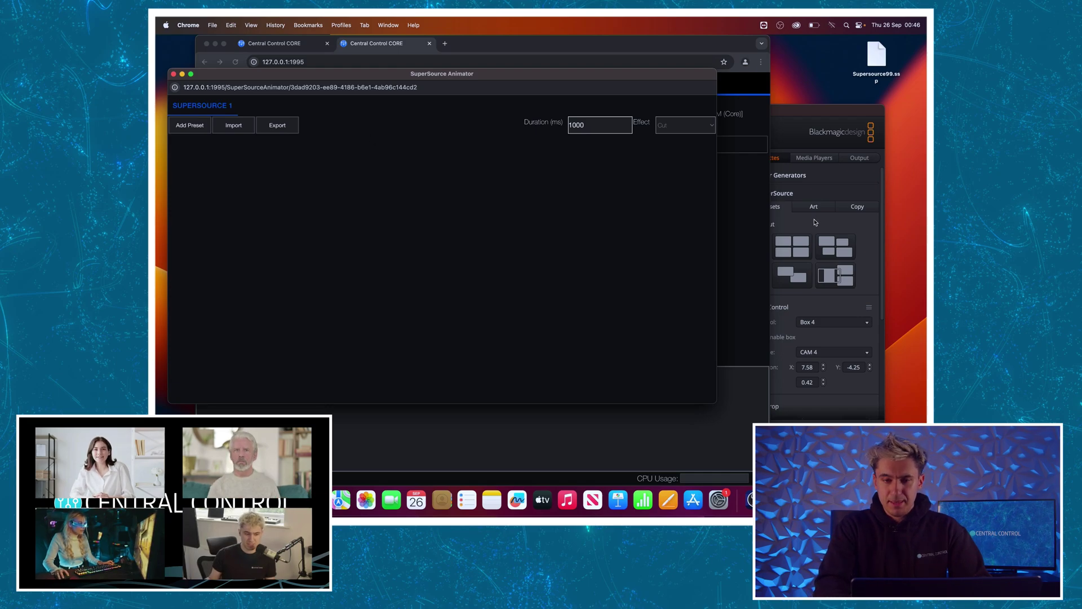
{"action": "left_click", "coordinate": [815, 222]}
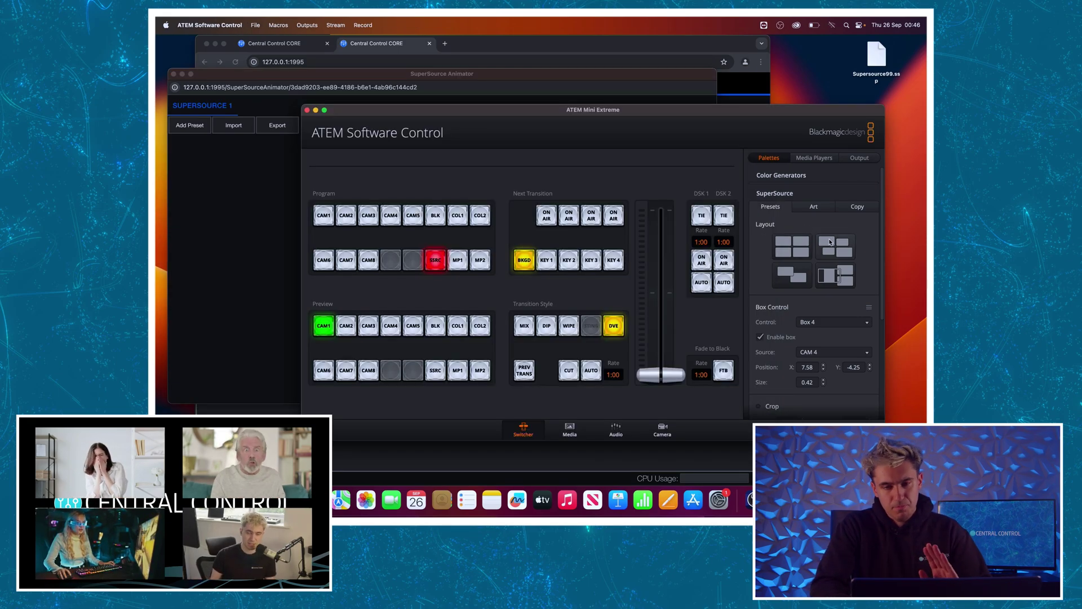
{"action": "left_click", "coordinate": [830, 243]}
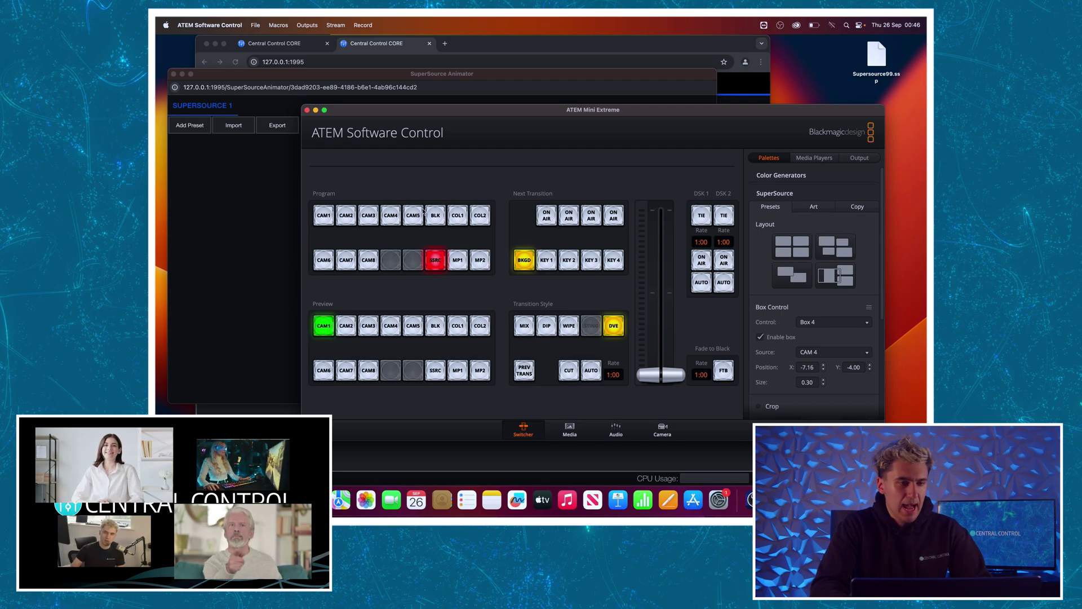
Step: Add the current four-box layout to the SuperSource Animator as a preset named "4 Box"
{"action": "left_click", "coordinate": [192, 142]}
{"action": "left_click", "coordinate": [189, 127]}
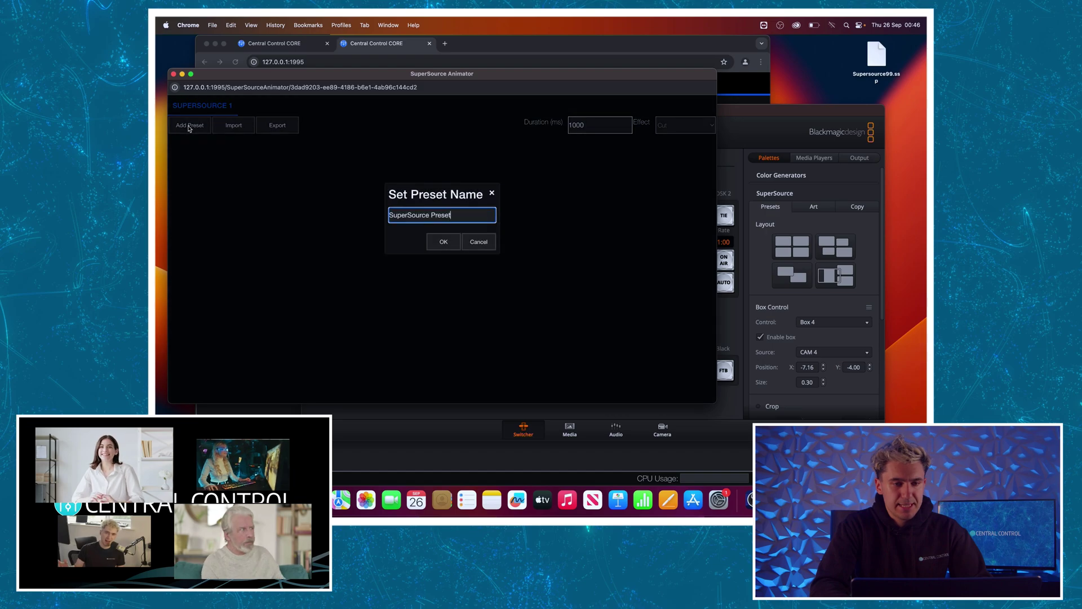
{"action": "left_click_drag", "start_coordinate": [446, 212], "coordinate": [391, 214]}
{"action": "type", "text": "S "}
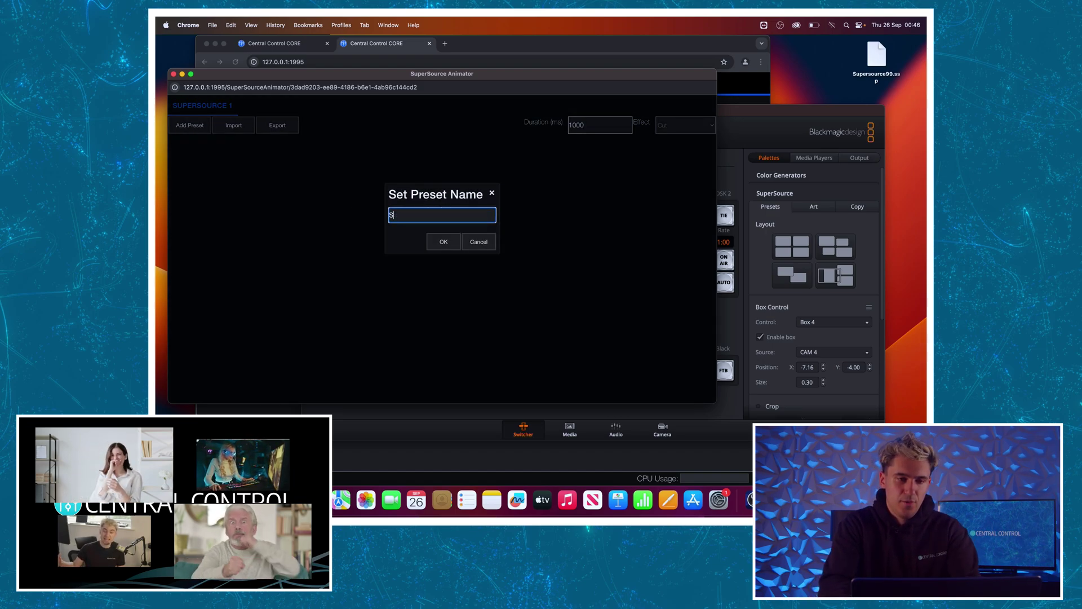
{"action": "type", "text": "Box"}
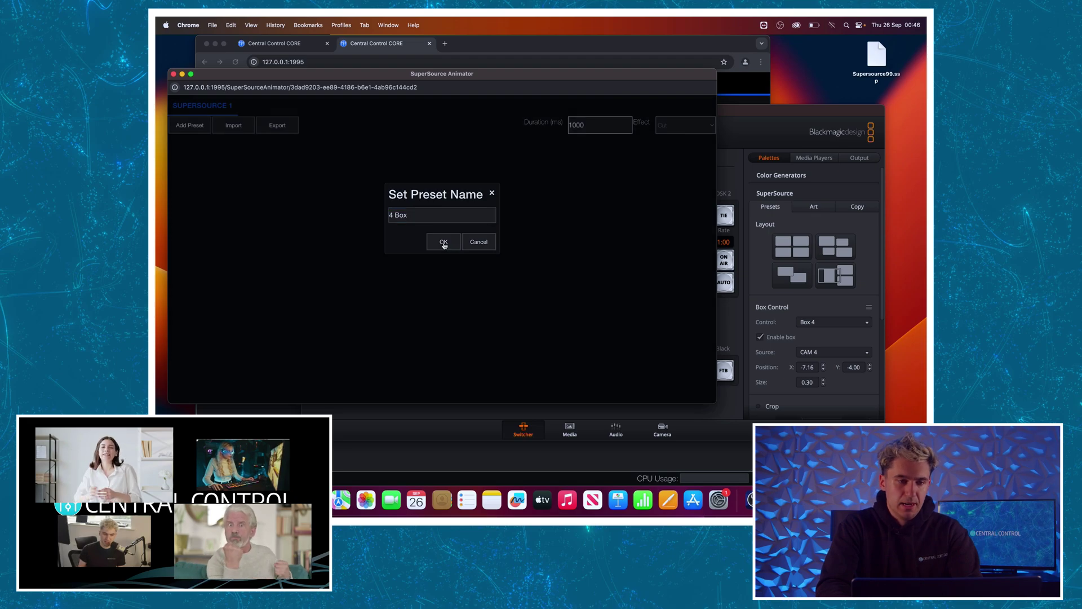
{"action": "left_click", "coordinate": [443, 242]}
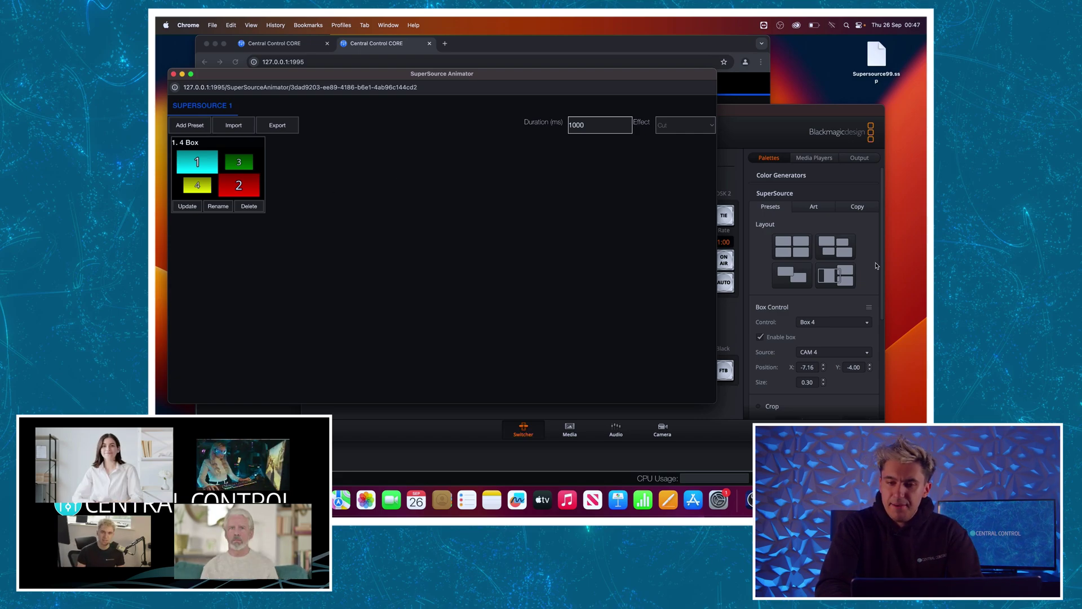
Step: In ATEM Software Control, apply the layout with one large box beside two smaller ones and set Box 2's X position to 16.00
{"action": "left_click", "coordinate": [877, 266]}
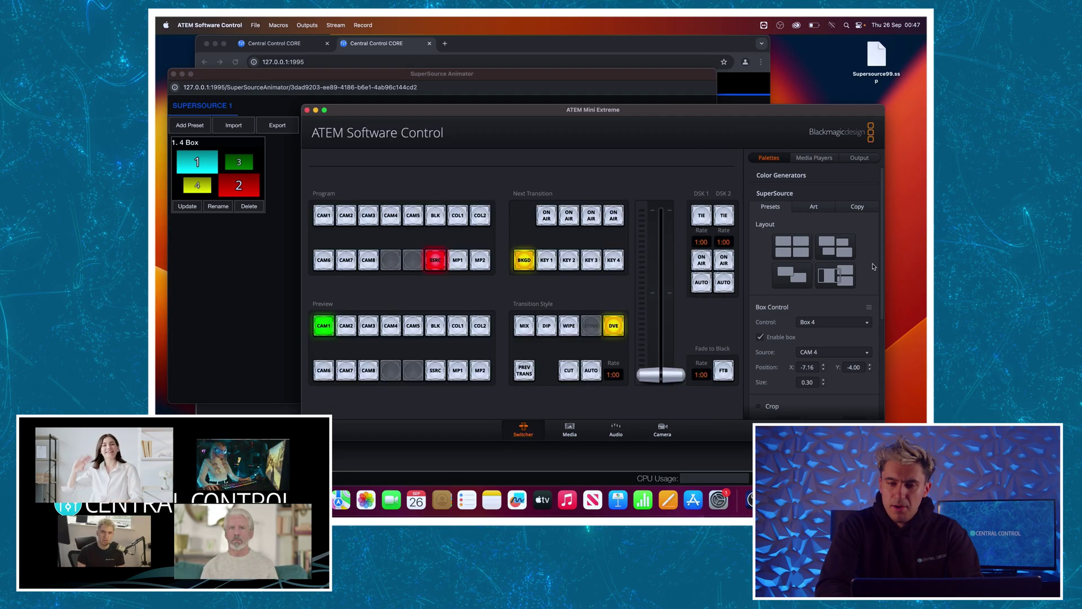
{"action": "left_click", "coordinate": [835, 276]}
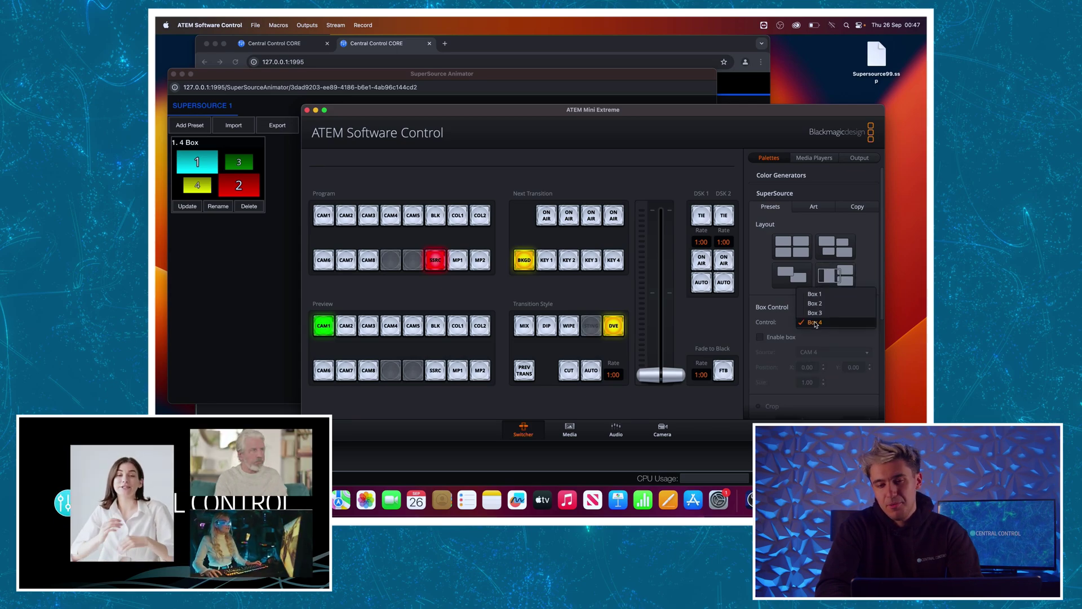
{"action": "left_click", "coordinate": [814, 303]}
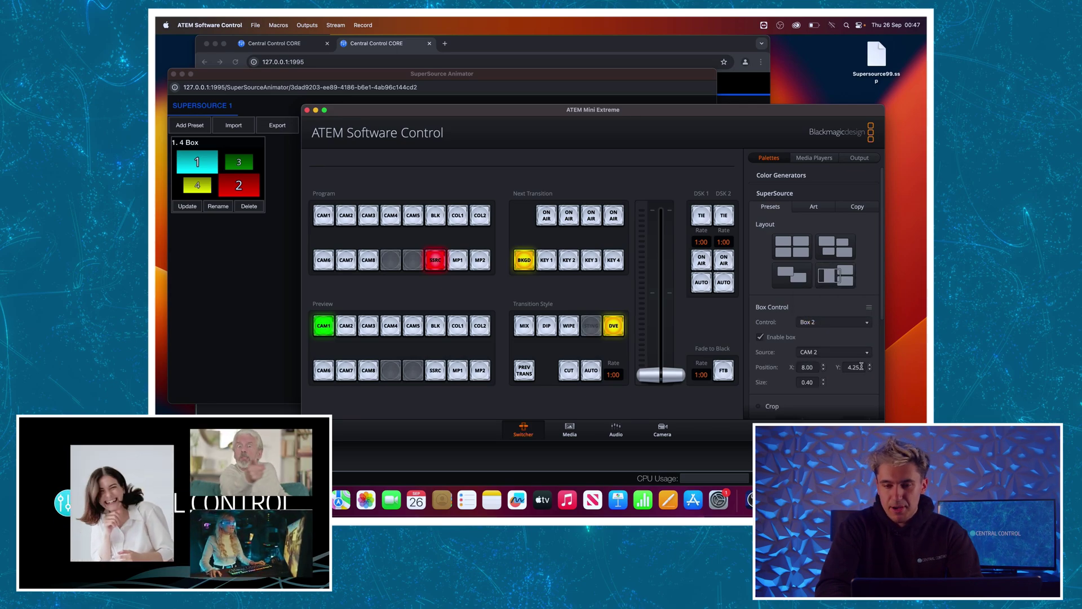
{"action": "left_click", "coordinate": [823, 365]}
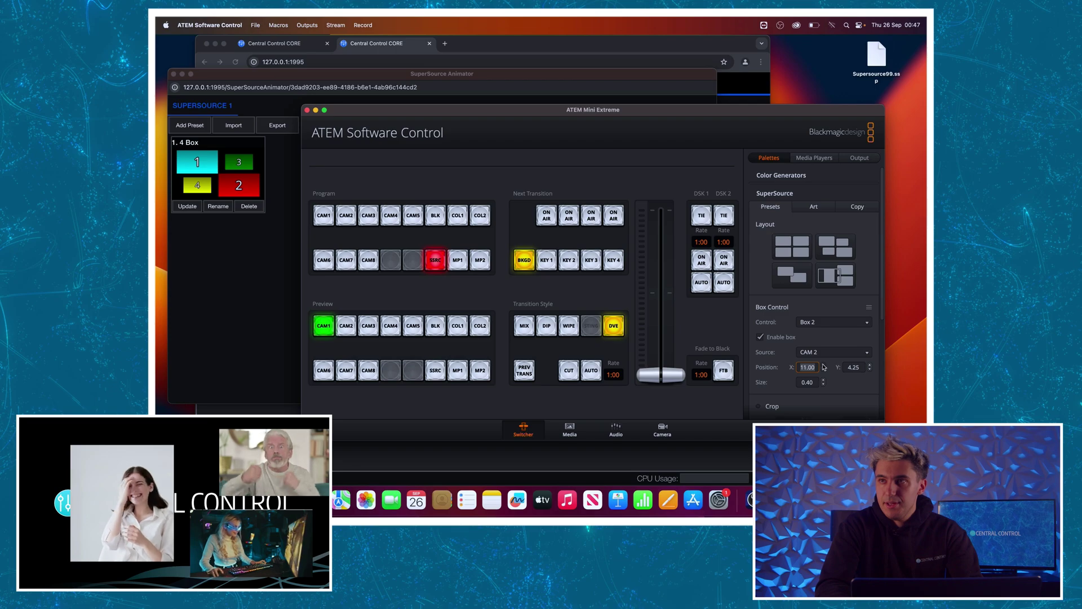
{"action": "left_click", "coordinate": [823, 365]}
{"action": "left_click", "coordinate": [823, 365]}
{"action": "left_click", "coordinate": [822, 364]}
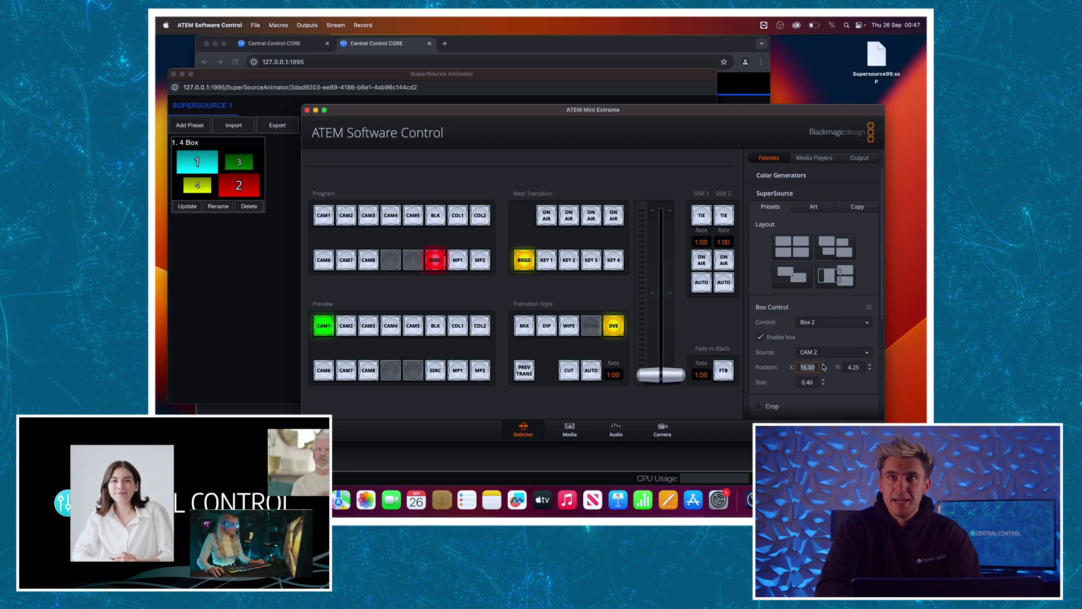
Step: Set the X position of SuperSource Box 1 to -11.33
{"action": "left_click", "coordinate": [810, 320]}
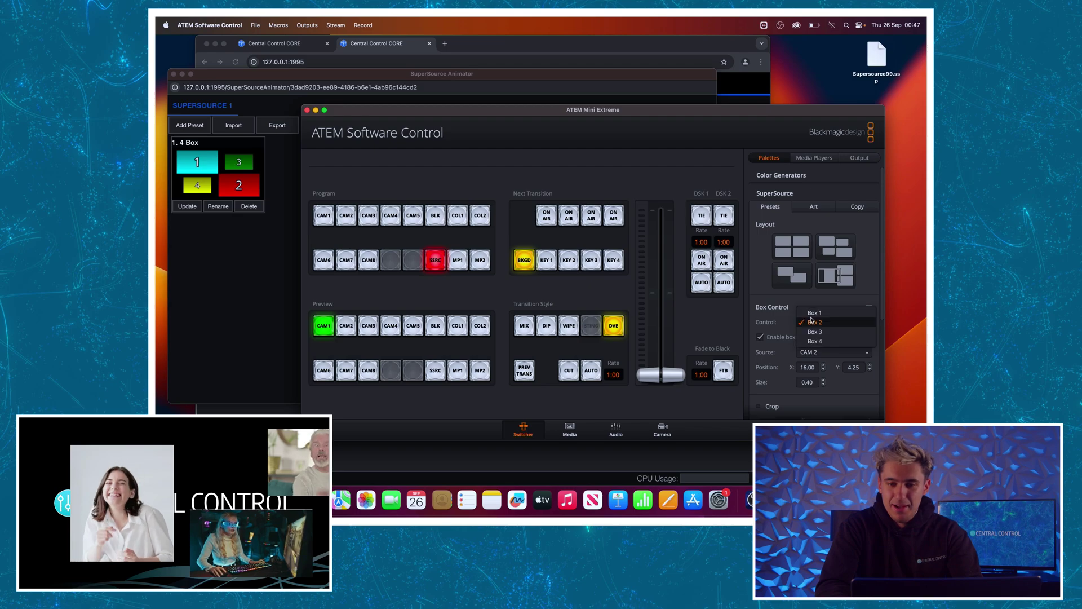
{"action": "left_click", "coordinate": [813, 313]}
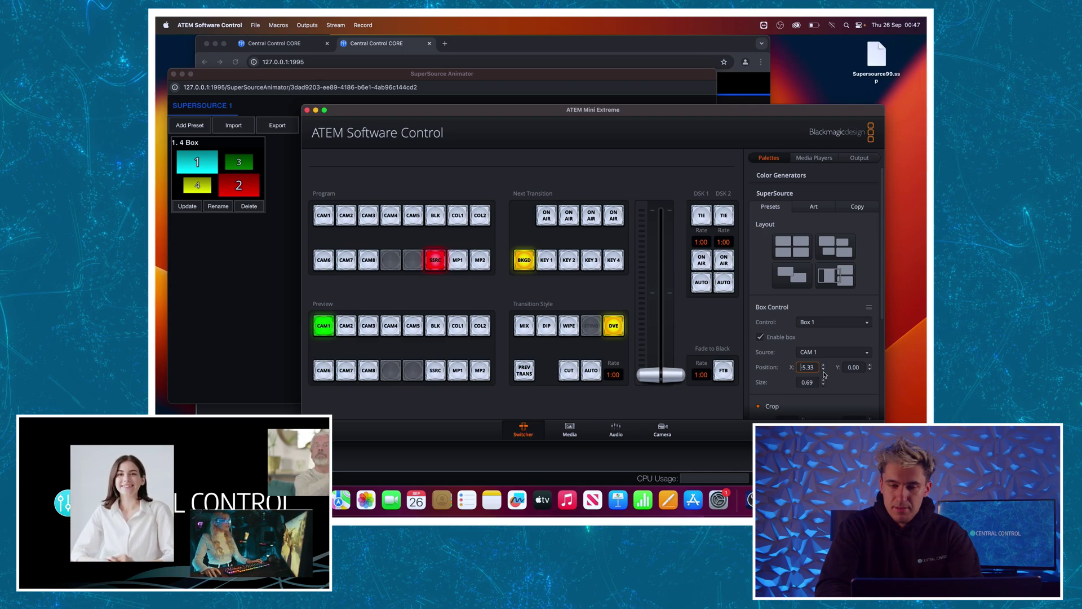
{"action": "left_click", "coordinate": [824, 371]}
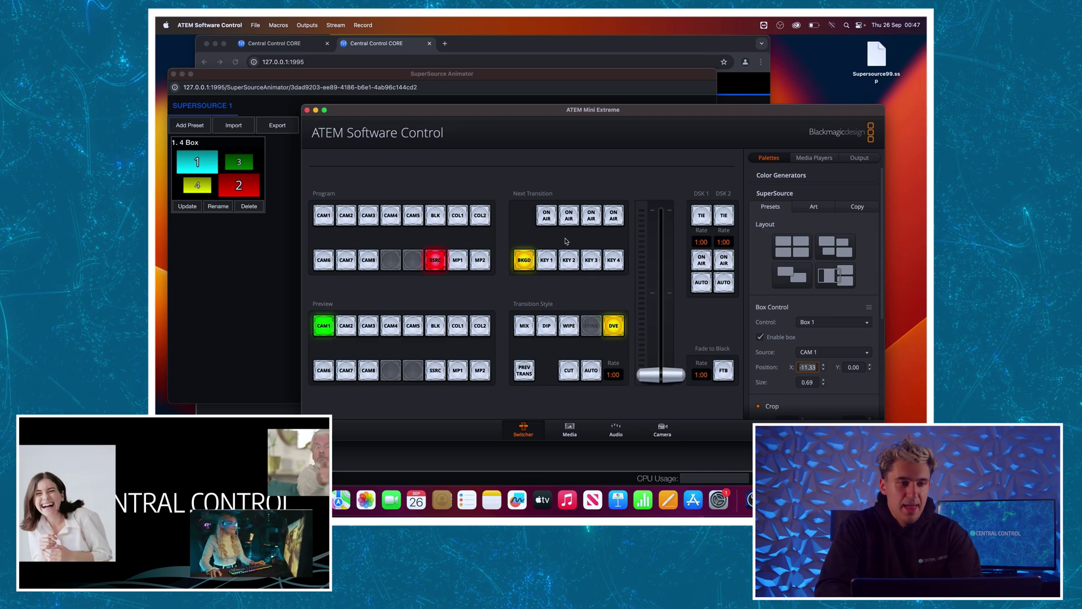
Step: Add the three-box layout to the SuperSource Animator as a second preset, keeping the name "SuperSource Preset"
{"action": "left_click", "coordinate": [191, 125]}
{"action": "left_click", "coordinate": [191, 125]}
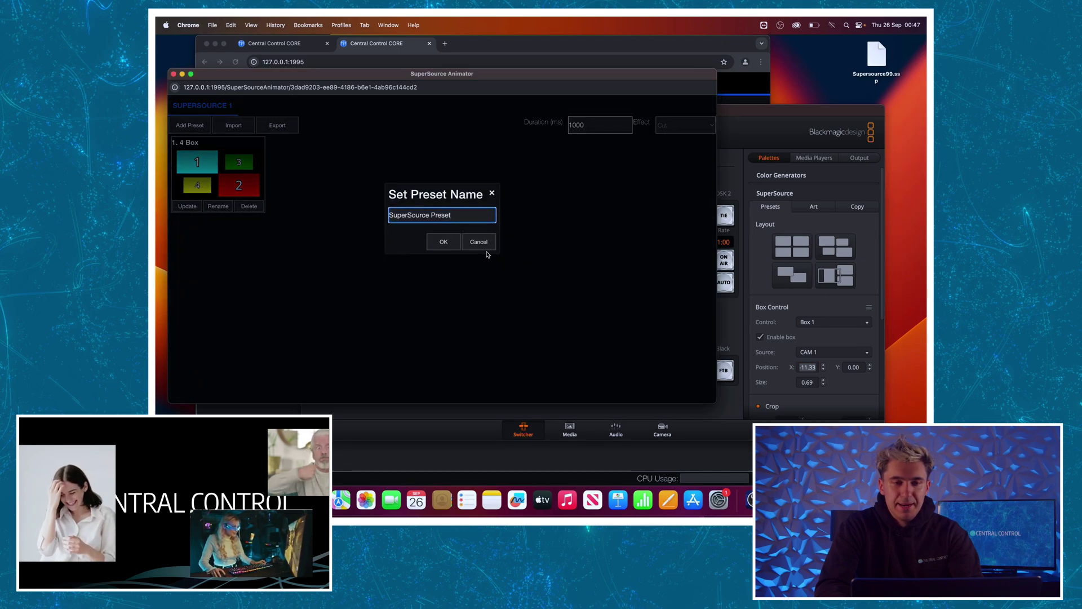
{"action": "left_click", "coordinate": [444, 243]}
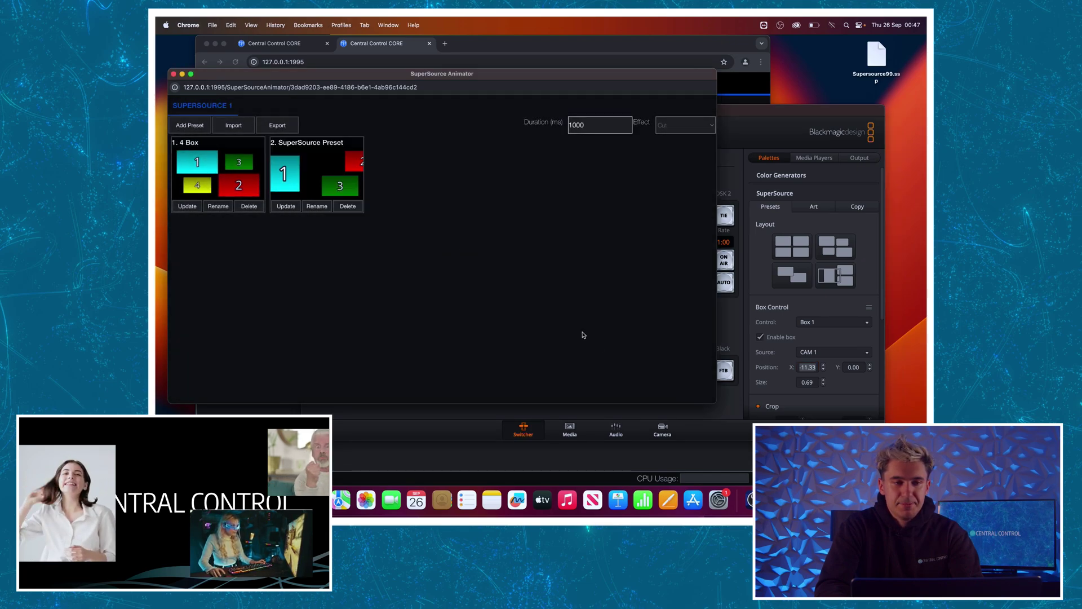
Step: Set the X position of SuperSource Box 3 to 2.00 in ATEM Software Control
{"action": "left_click", "coordinate": [855, 392]}
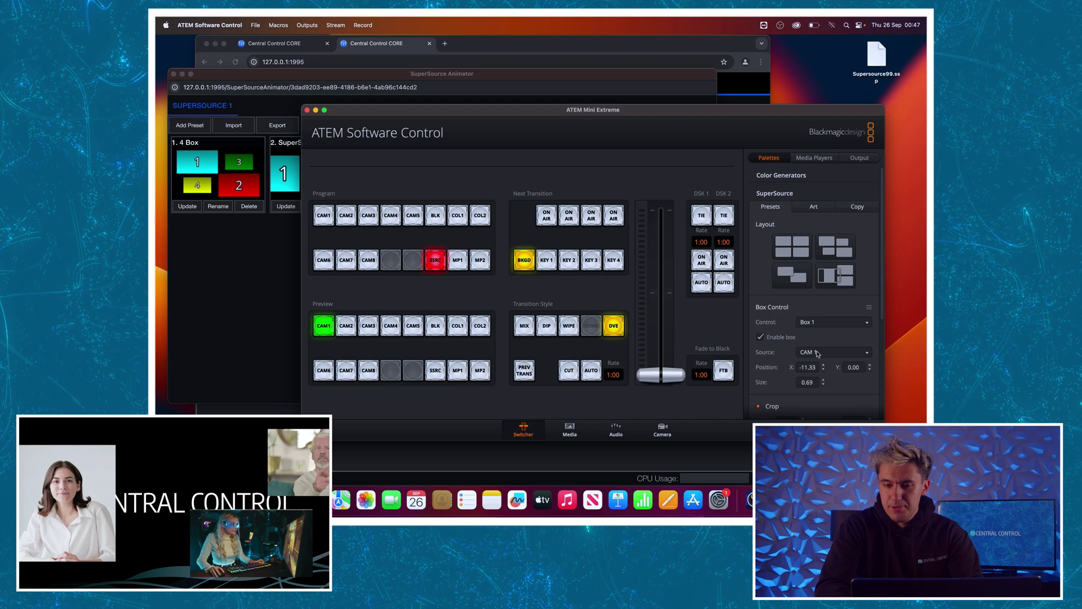
{"action": "left_click", "coordinate": [817, 353]}
{"action": "left_click", "coordinate": [820, 352]}
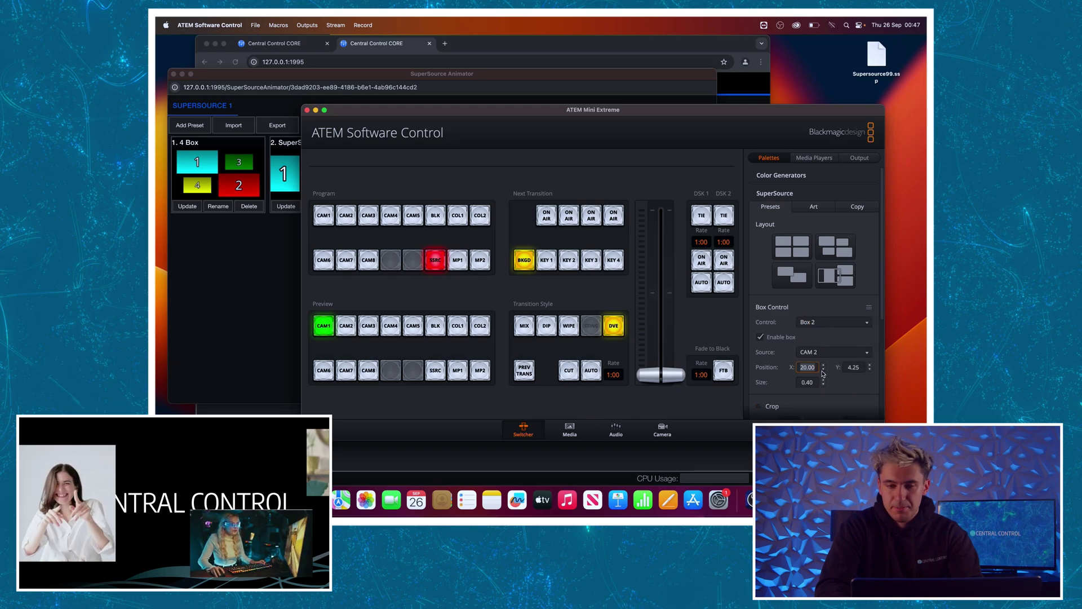
{"action": "left_click", "coordinate": [812, 324]}
{"action": "left_click", "coordinate": [811, 336]}
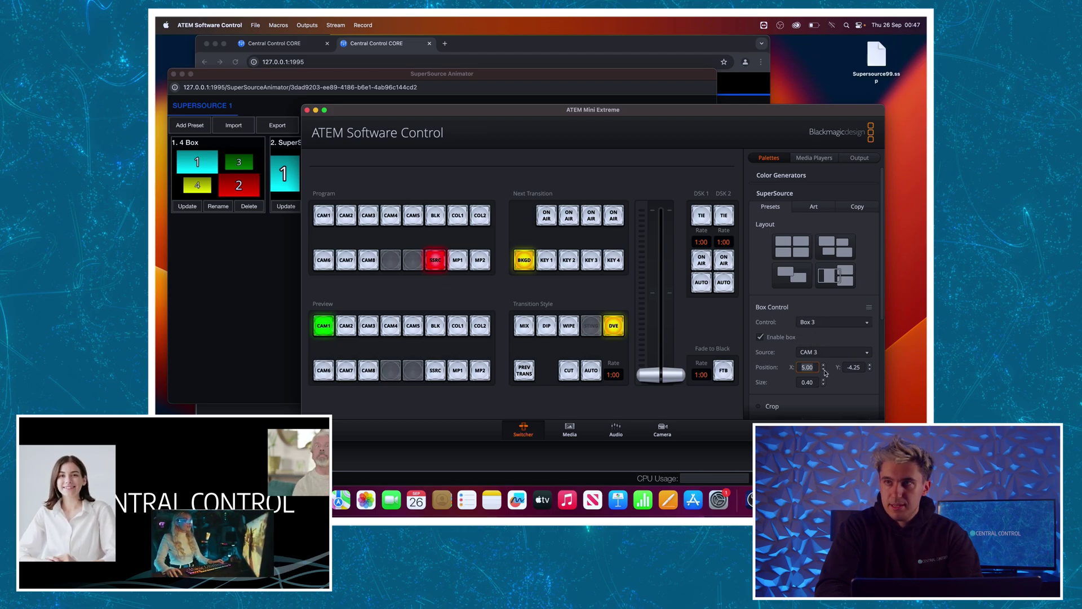
Step: Add the layout with the moved Box 3 to the SuperSource Animator as a third preset under the default name
{"action": "left_click", "coordinate": [199, 137]}
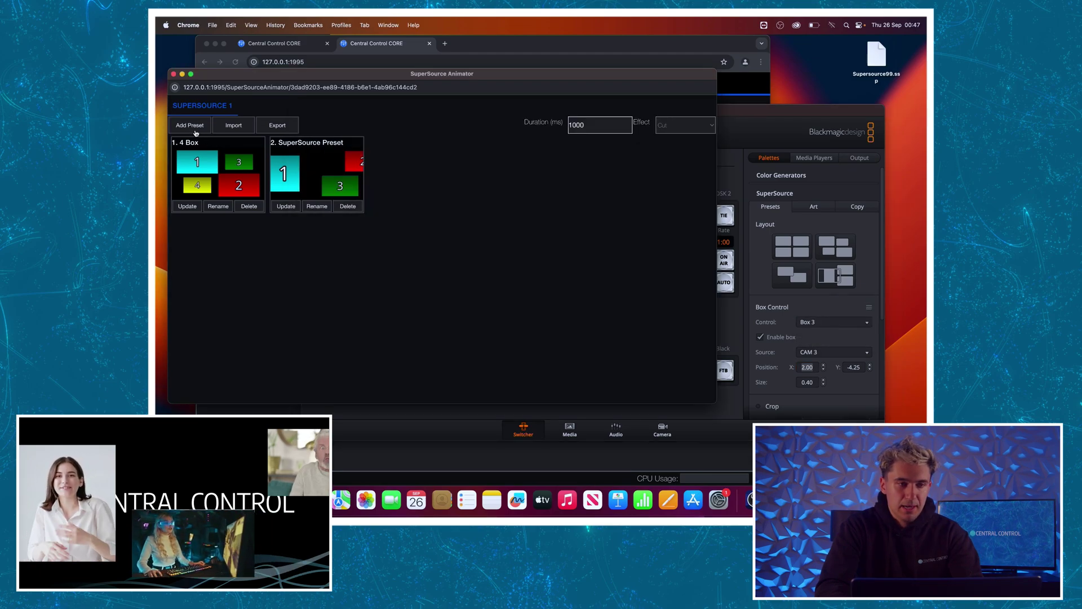
{"action": "left_click", "coordinate": [196, 128]}
{"action": "left_click", "coordinate": [443, 242]}
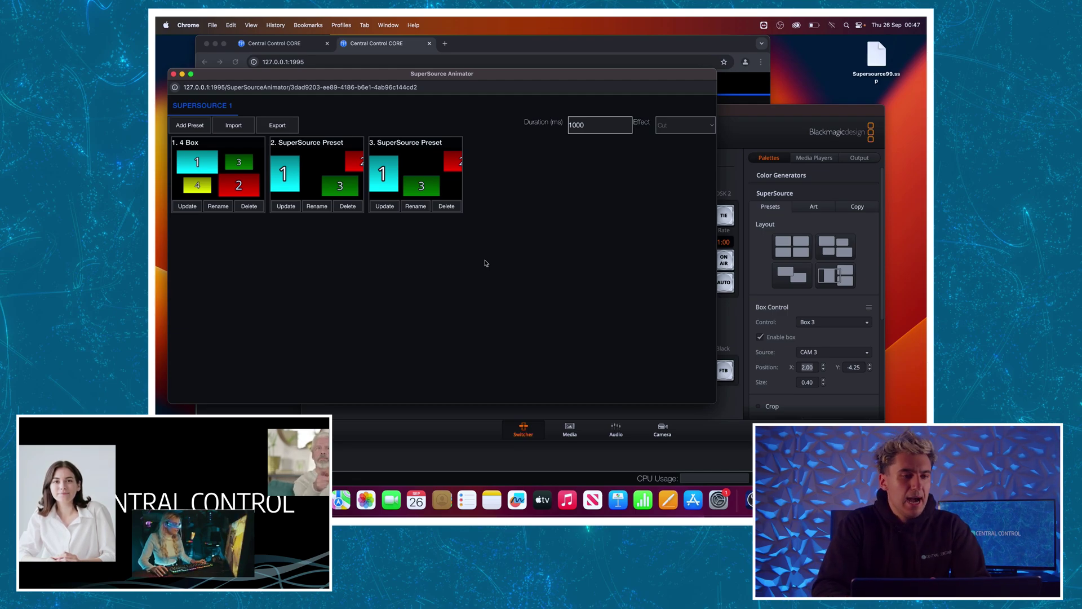
Step: Recall the 4 Box preset, the second and the third preset in turn, and return to the second preset
{"action": "left_click", "coordinate": [202, 171]}
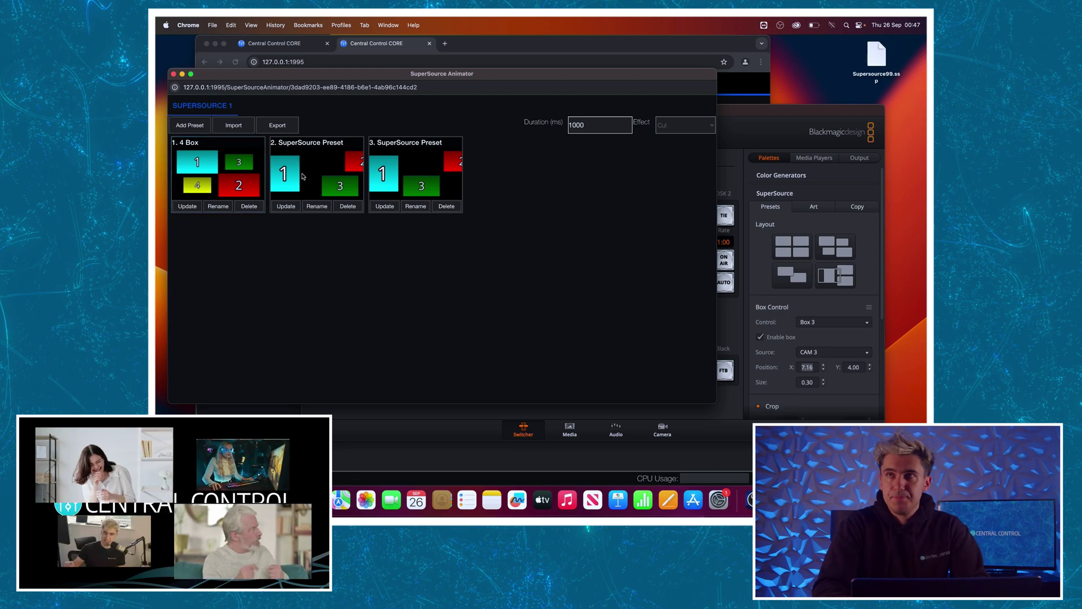
{"action": "left_click", "coordinate": [303, 176]}
{"action": "left_click", "coordinate": [387, 178]}
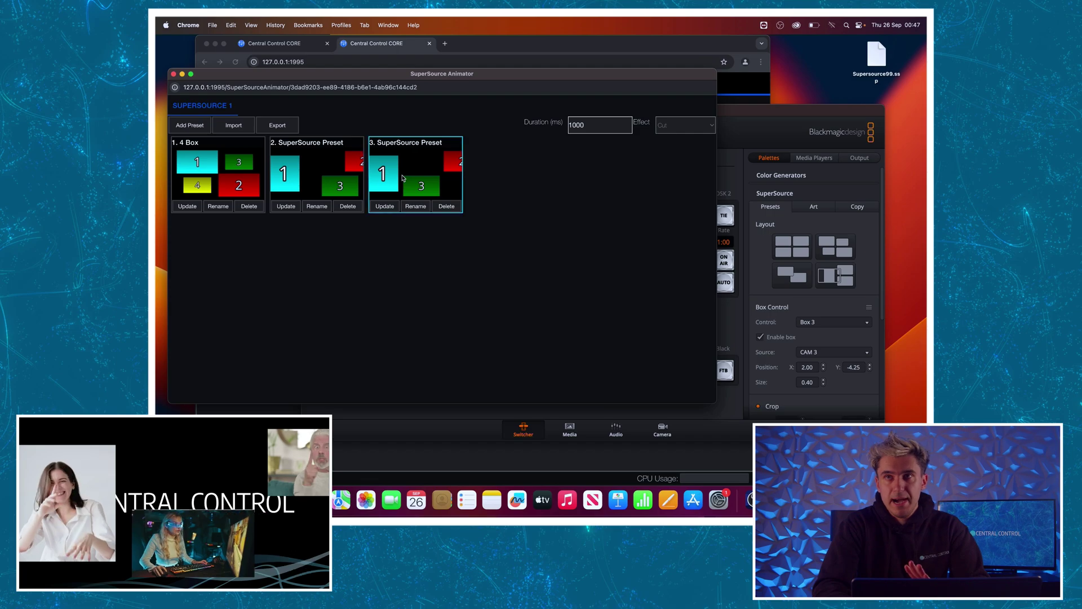
{"action": "left_click", "coordinate": [341, 174]}
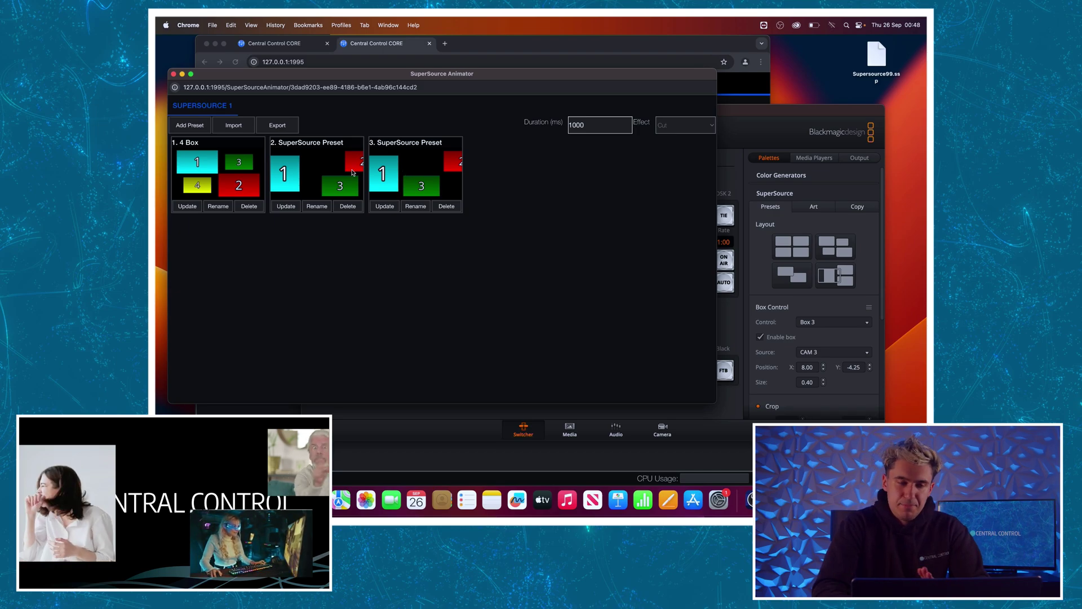
Step: Recall the second preset, set Box 3's X position to 0.00 in ATEM Software Control, and update that preset in the SuperSource Animator
{"action": "left_click", "coordinate": [333, 172]}
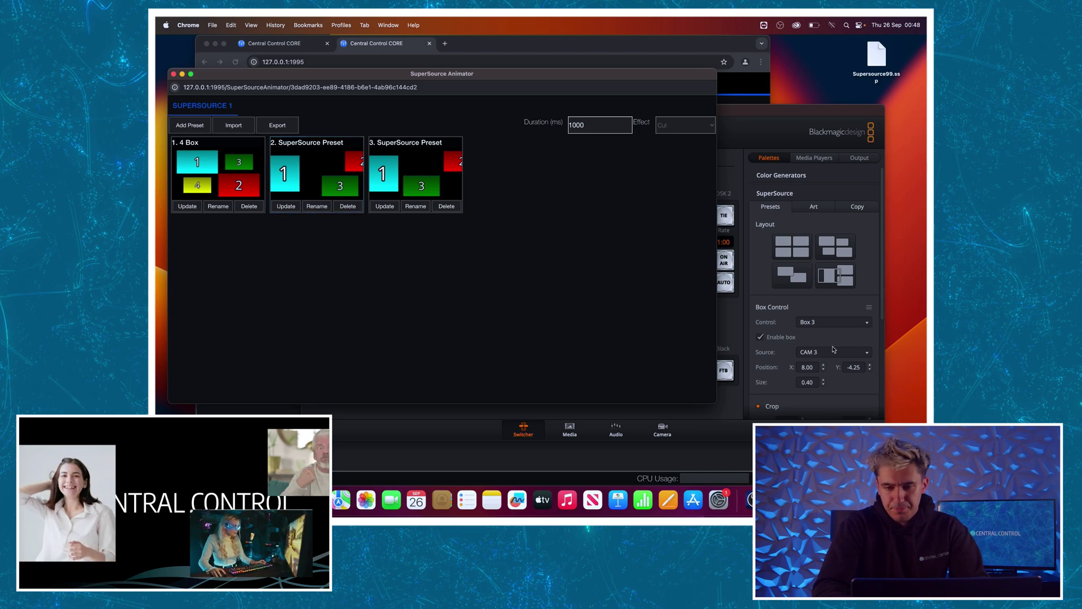
{"action": "left_click", "coordinate": [823, 372]}
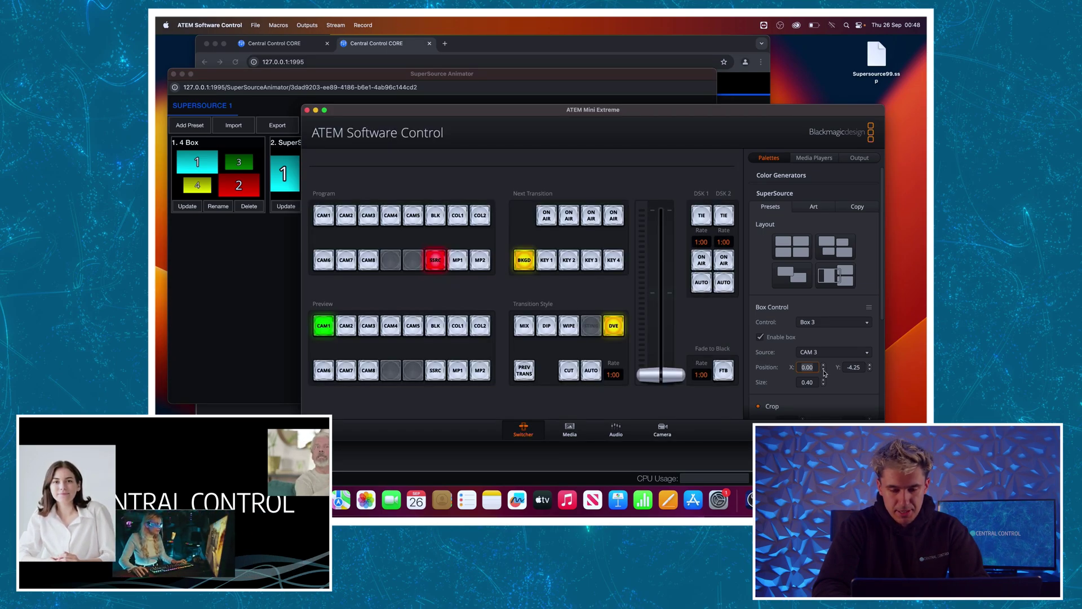
{"action": "left_click", "coordinate": [282, 256]}
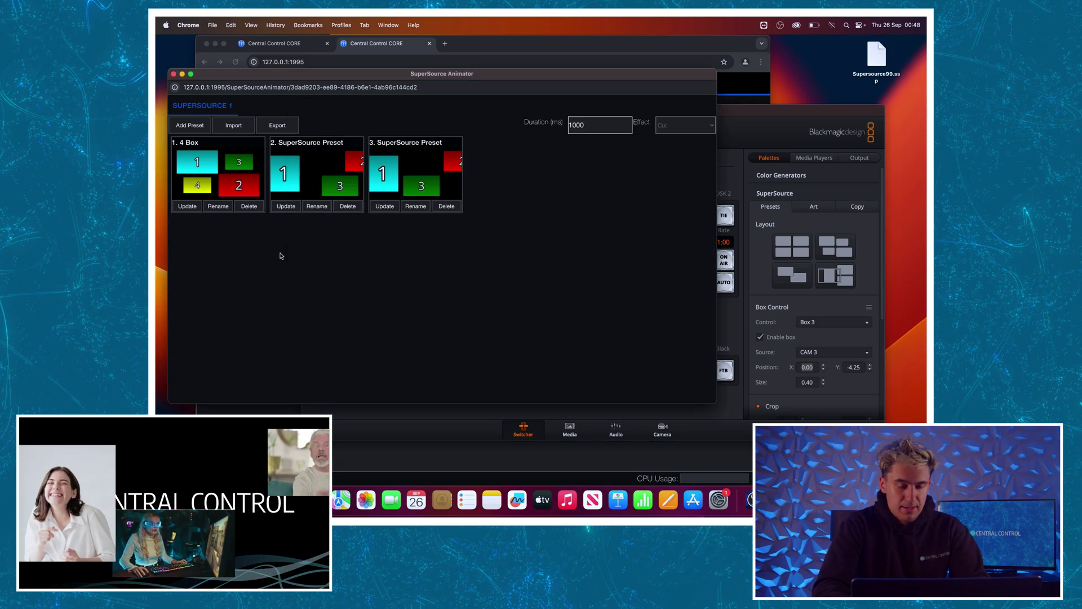
{"action": "left_click", "coordinate": [288, 207]}
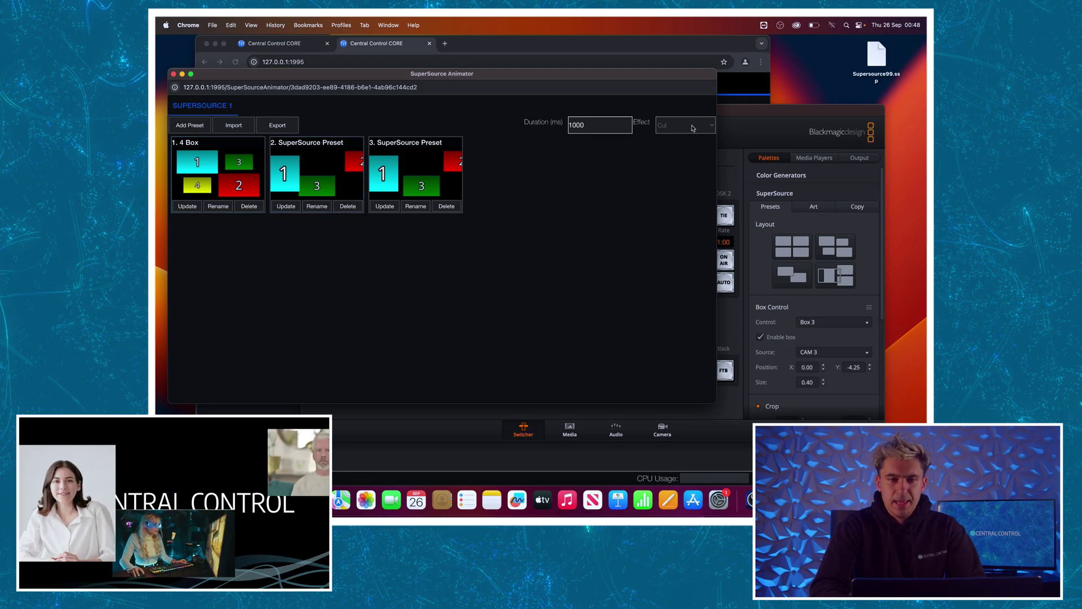
Step: Set the animation effect to Accelerating and try it by recalling the second and third presets
{"action": "left_click", "coordinate": [693, 129]}
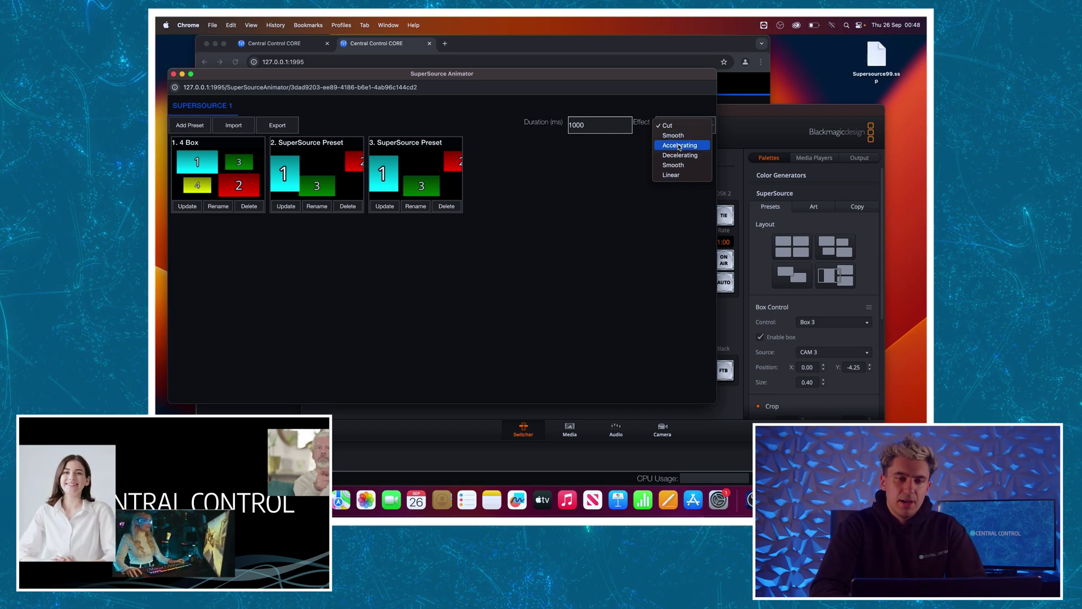
{"action": "left_click", "coordinate": [679, 145]}
{"action": "left_click", "coordinate": [341, 177]}
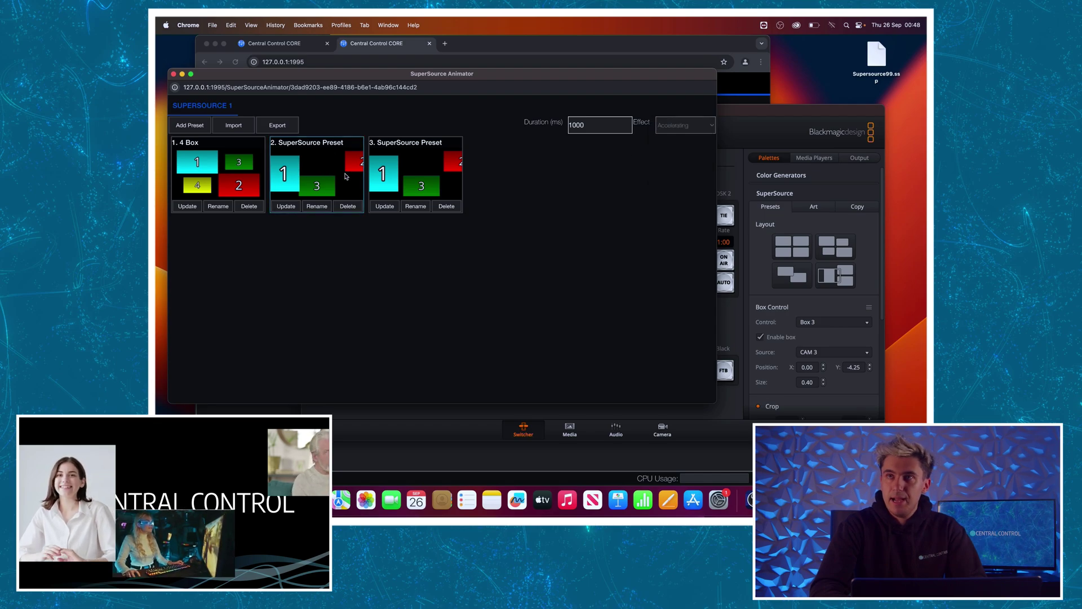
{"action": "left_click", "coordinate": [399, 175]}
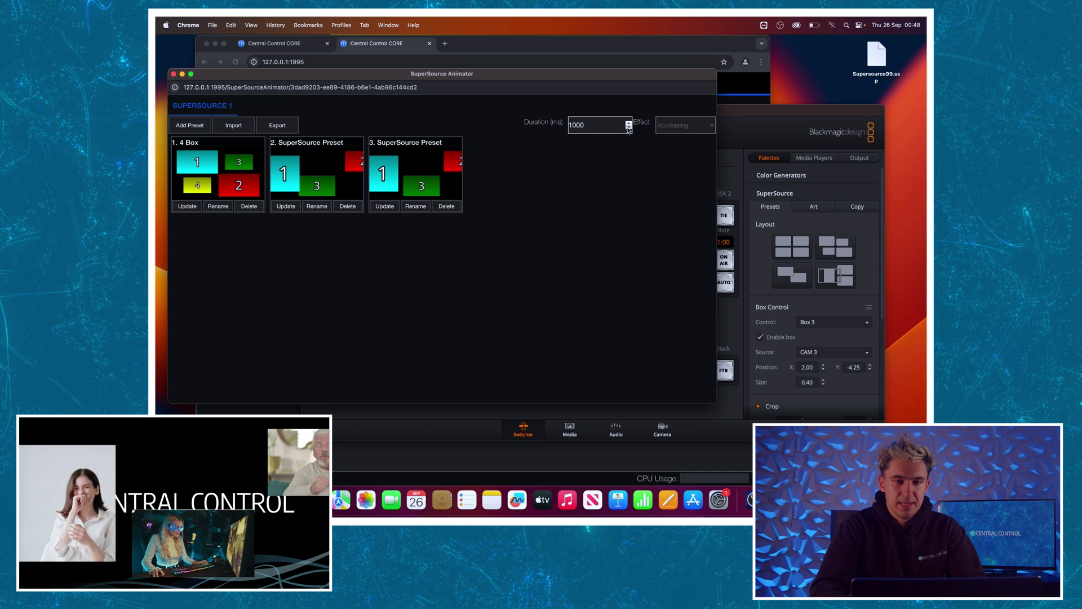
Step: Set the animation duration to 300 ms and recall the three presets repeatedly, ending on 4 Box
{"action": "left_click", "coordinate": [628, 129]}
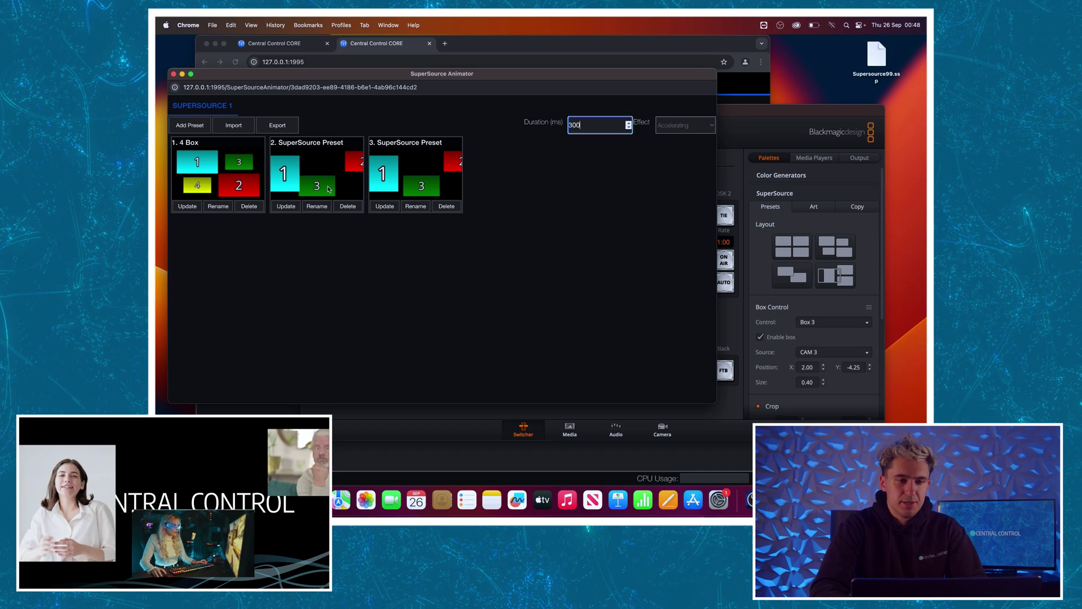
{"action": "left_click", "coordinate": [343, 185]}
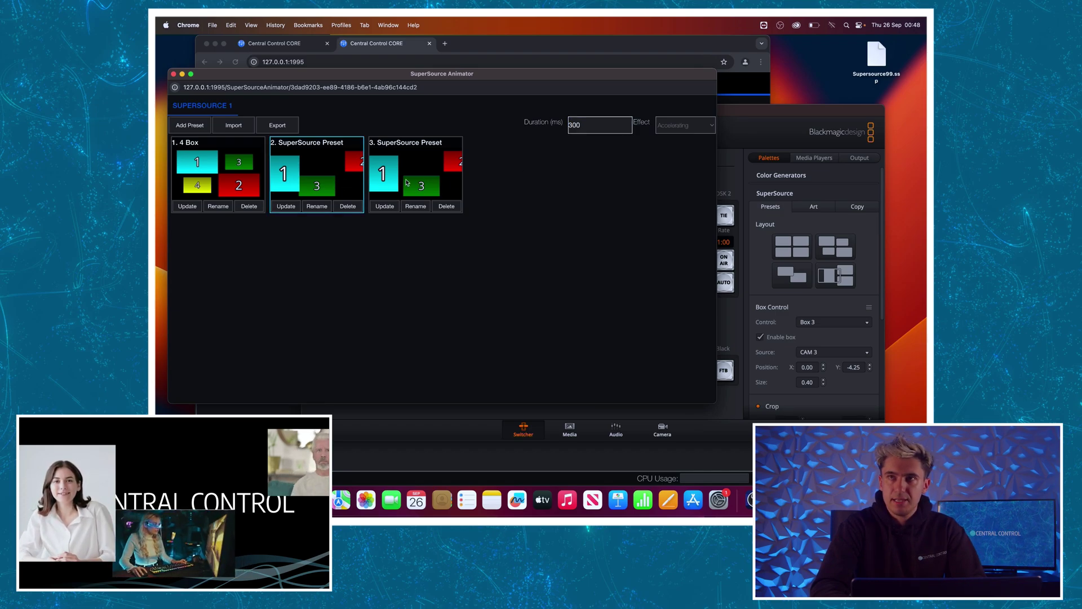
{"action": "left_click", "coordinate": [411, 182]}
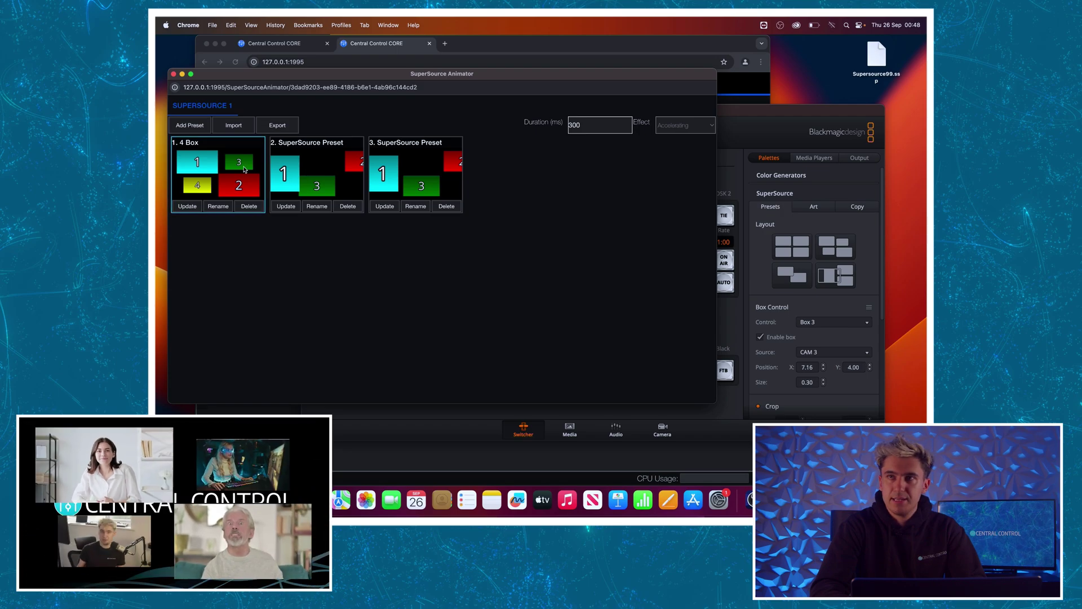
{"action": "left_click", "coordinate": [313, 167]}
{"action": "left_click", "coordinate": [401, 167]}
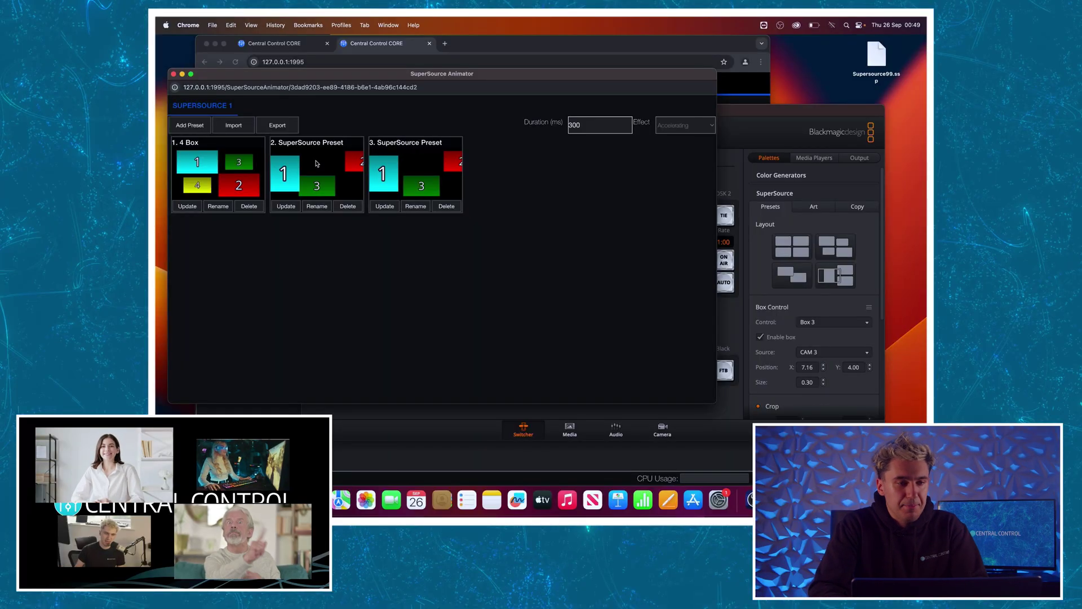
Step: Import the preset file Supersource99.ssp from the Desktop into the SuperSource Animator
{"action": "left_click", "coordinate": [235, 128]}
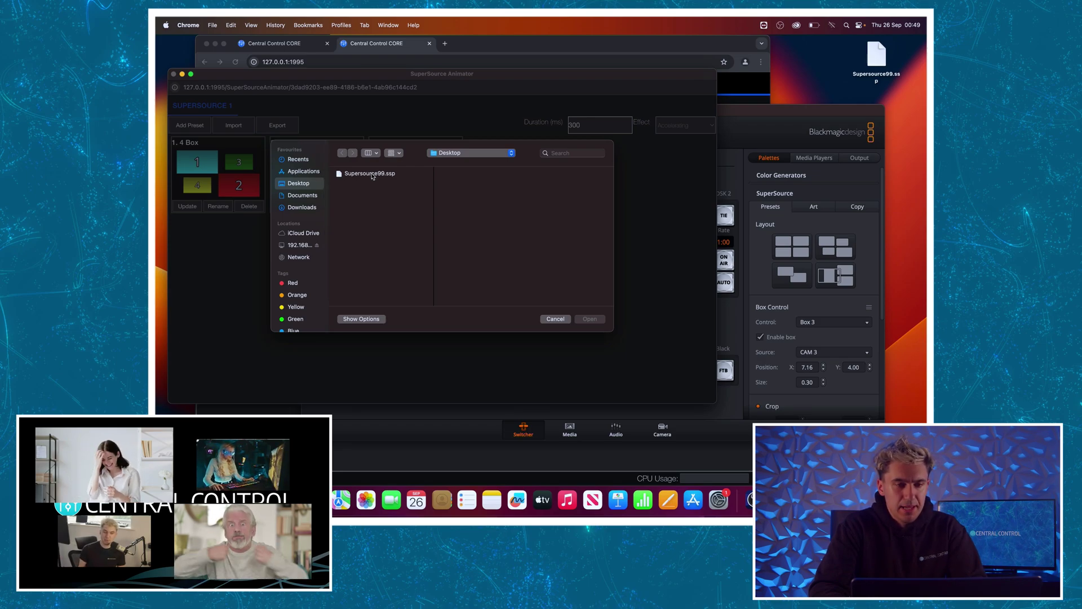
{"action": "double_click", "coordinate": [370, 174]}
Step: Recall the imported presets 1-2-3 Mid, 1-2-3-4 Mid, 1,2,3+4 and 2,3,4 in turn
{"action": "scroll", "coordinate": [425, 238], "scroll_direction": "down", "scroll_amount": 3}
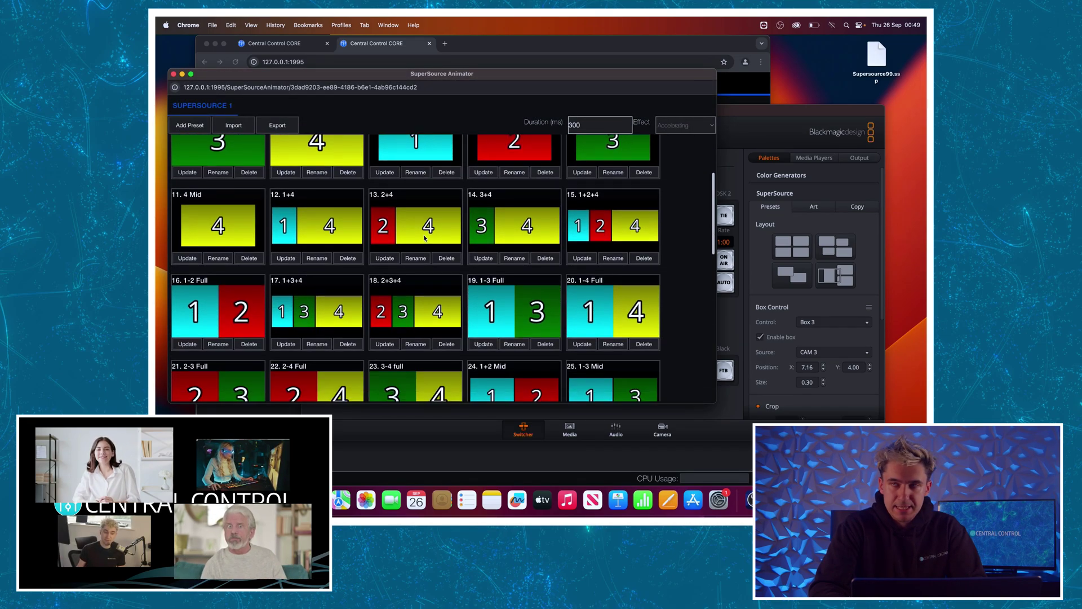
{"action": "scroll", "coordinate": [425, 239], "scroll_direction": "down", "scroll_amount": 5}
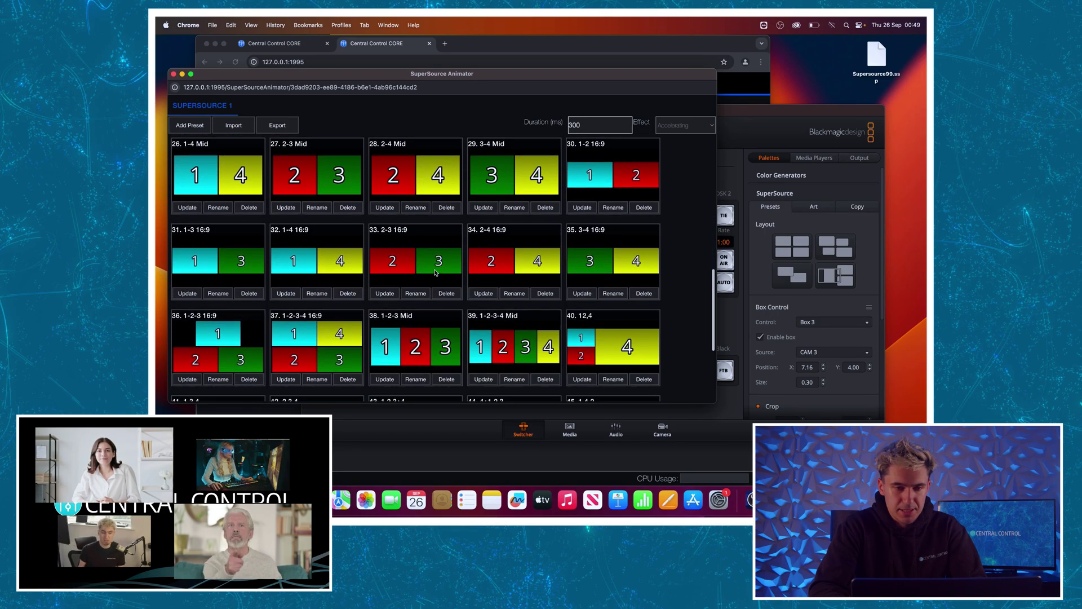
{"action": "scroll", "coordinate": [435, 272], "scroll_direction": "down", "scroll_amount": 2}
{"action": "left_click", "coordinate": [434, 243]}
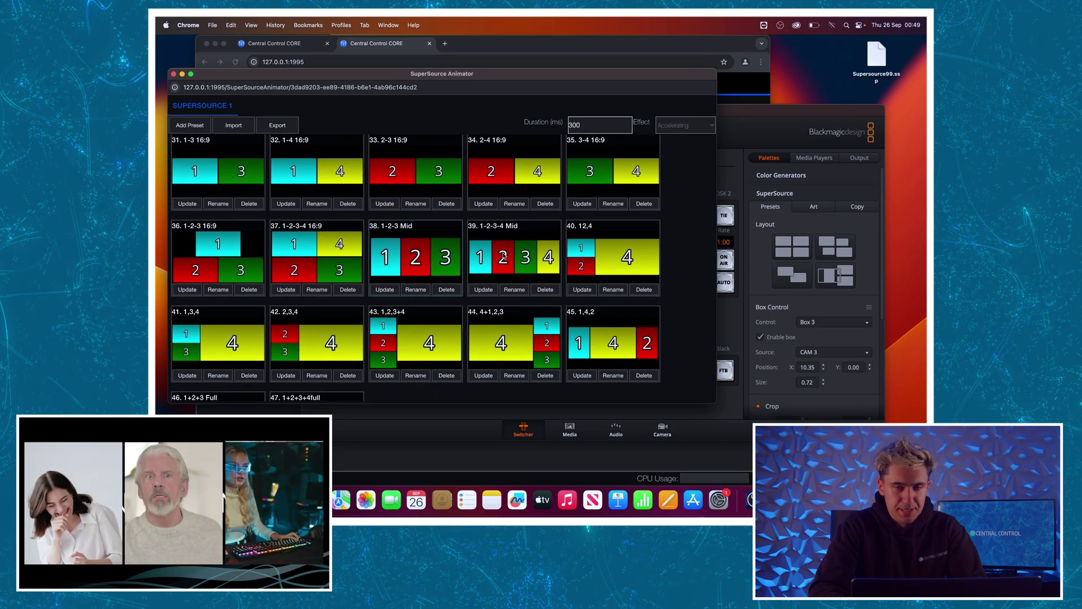
{"action": "left_click", "coordinate": [486, 270]}
{"action": "scroll", "coordinate": [486, 287], "scroll_direction": "down", "scroll_amount": 2}
{"action": "left_click", "coordinate": [424, 284]}
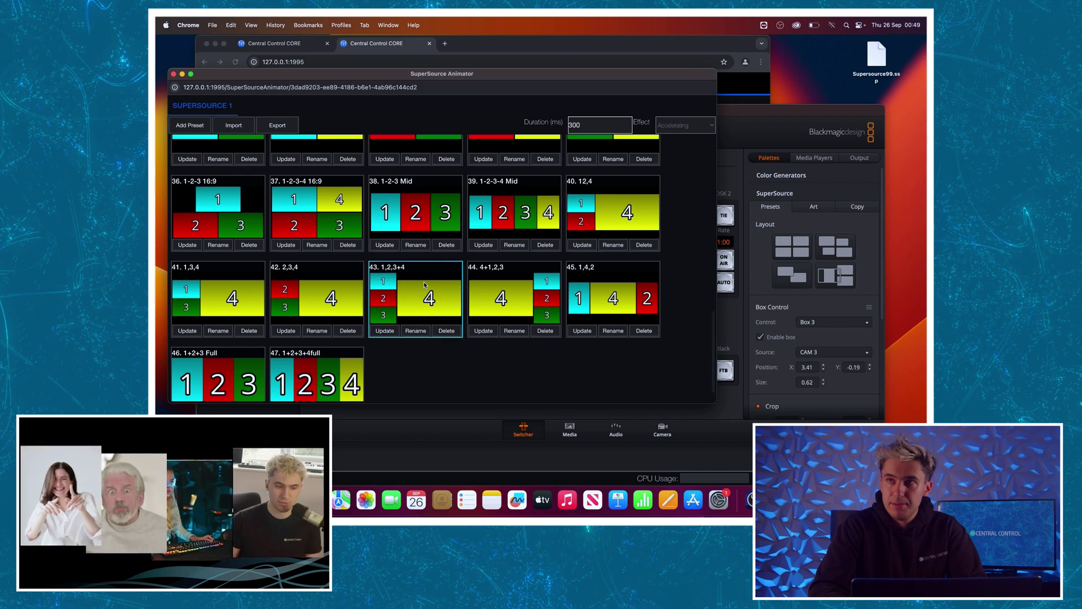
{"action": "left_click", "coordinate": [321, 287]}
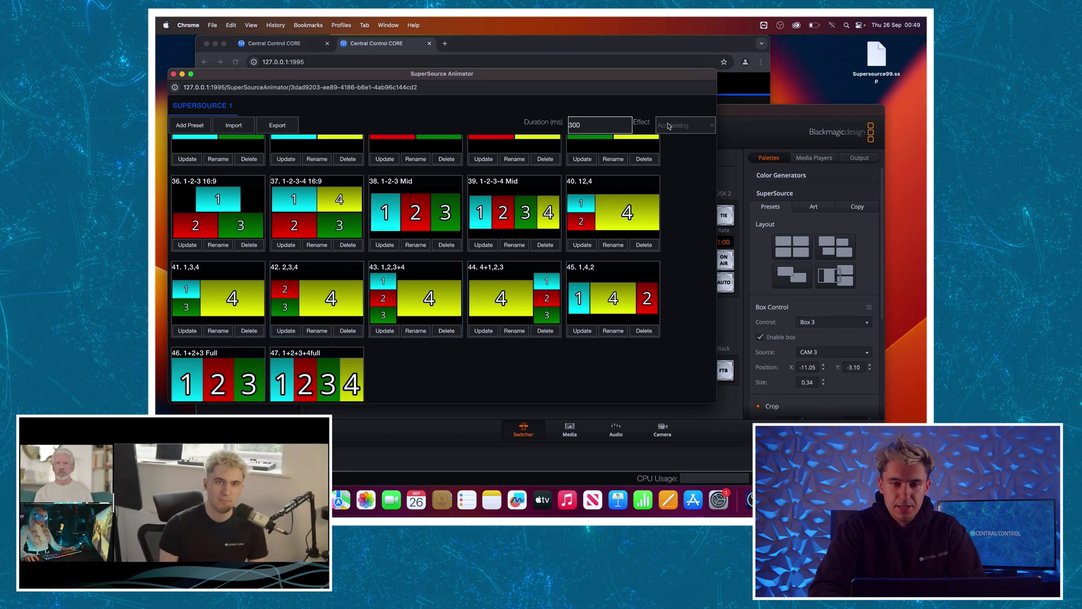
Step: Change the animation effect to Smooth and recall several imported layouts, ending with 1-2-3-4 16:9
{"action": "left_click", "coordinate": [672, 126]}
{"action": "left_click", "coordinate": [672, 145]}
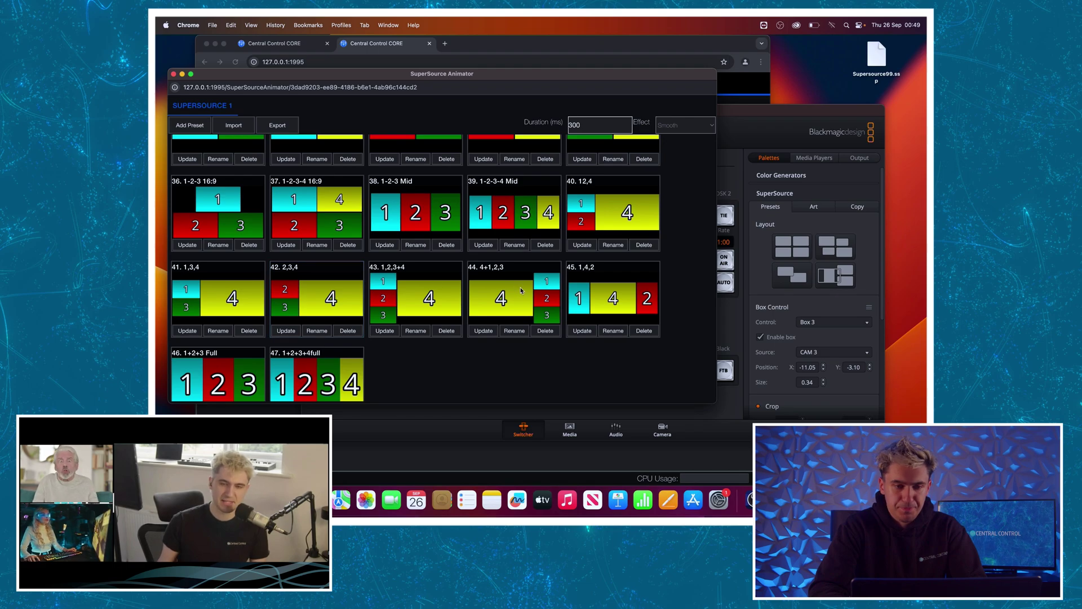
{"action": "left_click", "coordinate": [585, 215]}
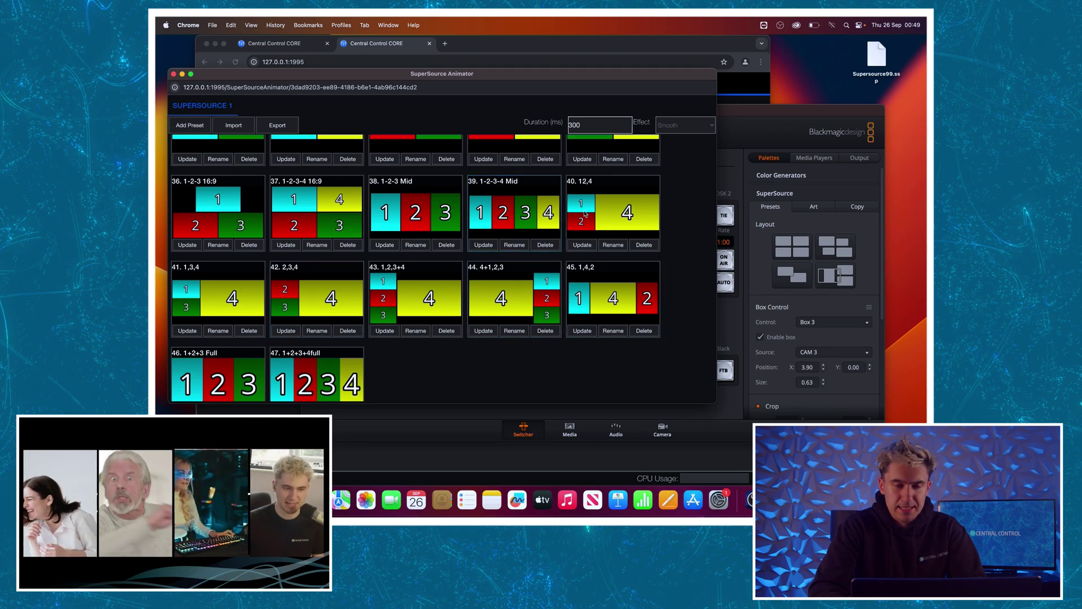
{"action": "left_click", "coordinate": [338, 217]}
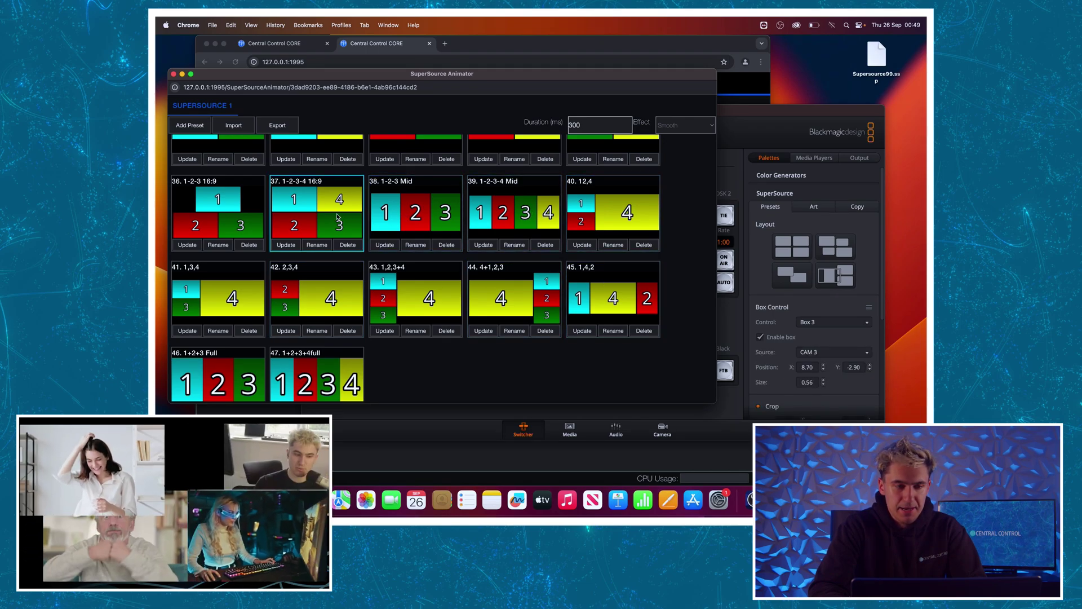
{"action": "scroll", "coordinate": [338, 217], "scroll_direction": "up", "scroll_amount": 5}
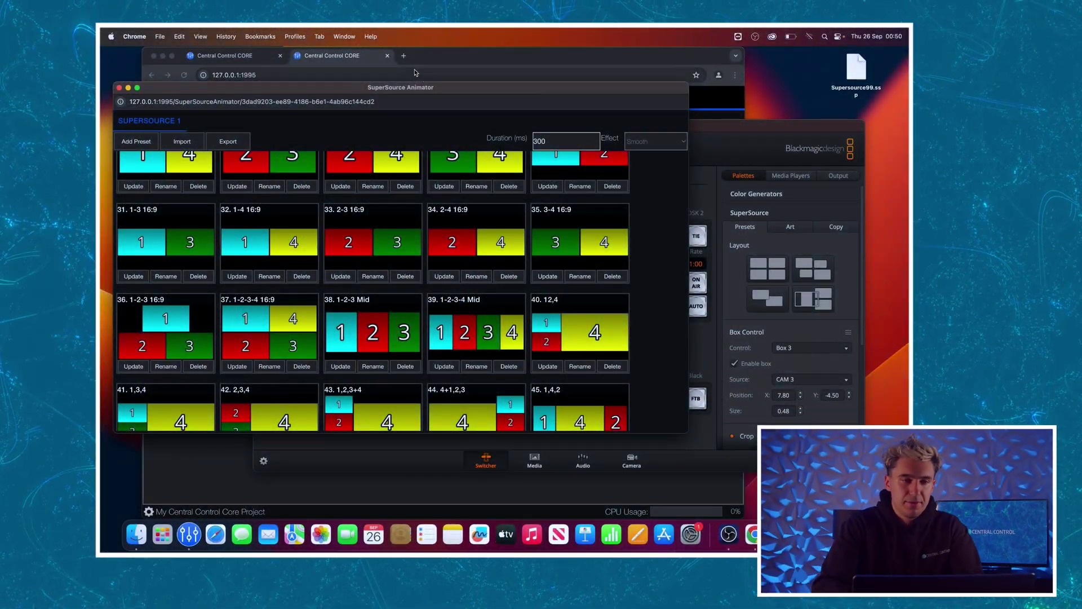
Step: Search the Central Control CORE device list for "stream" and add the Elgato StreamDeck, keeping the name "StreamDeck"
{"action": "left_click", "coordinate": [464, 61]}
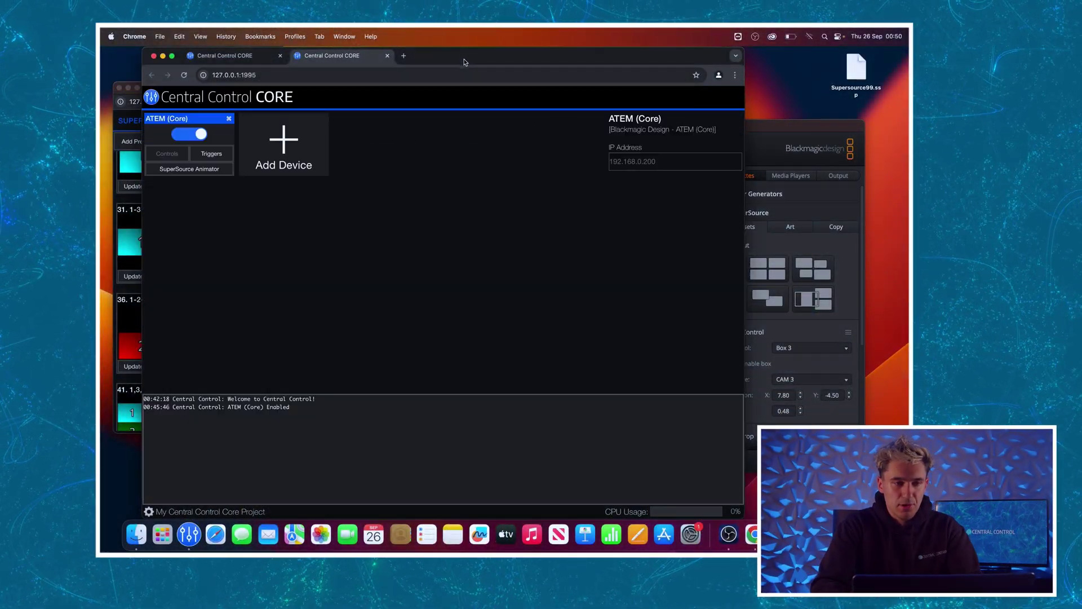
{"action": "left_click", "coordinate": [288, 141]}
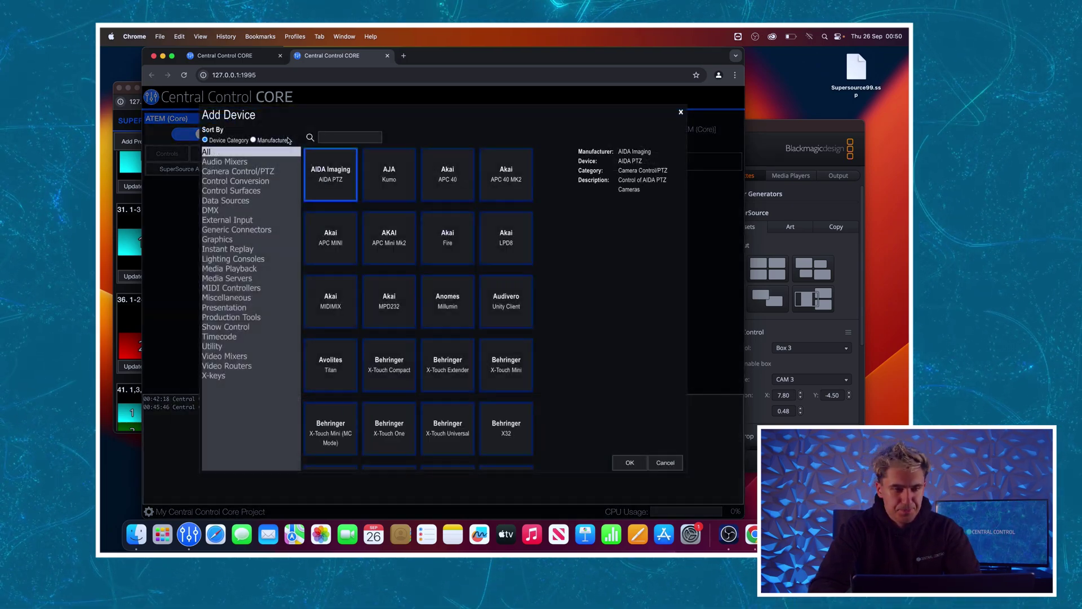
{"action": "left_click", "coordinate": [319, 137]}
{"action": "type", "text": "stream"}
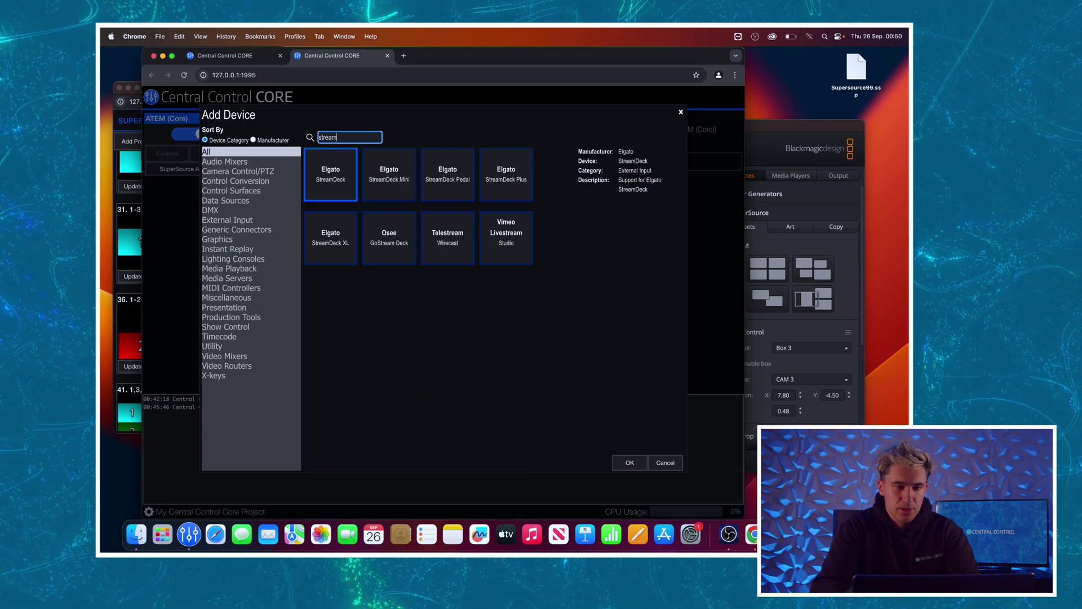
{"action": "left_click", "coordinate": [627, 461]}
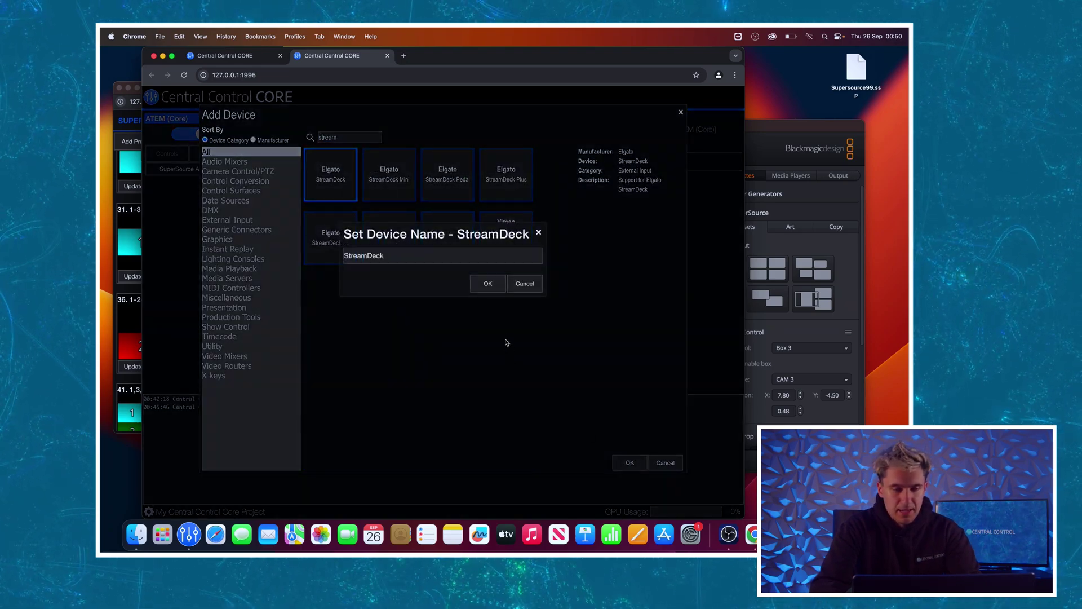
{"action": "left_click", "coordinate": [487, 285]}
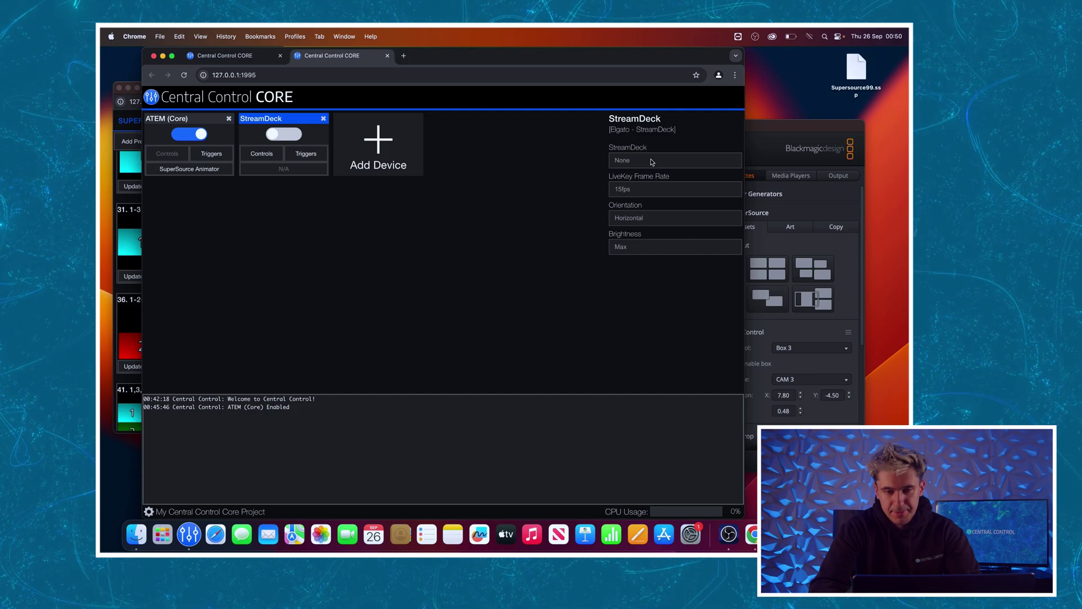
Step: Assign the Stream Deck MK.2 hardware to the StreamDeck device and enable it
{"action": "left_click", "coordinate": [655, 162]}
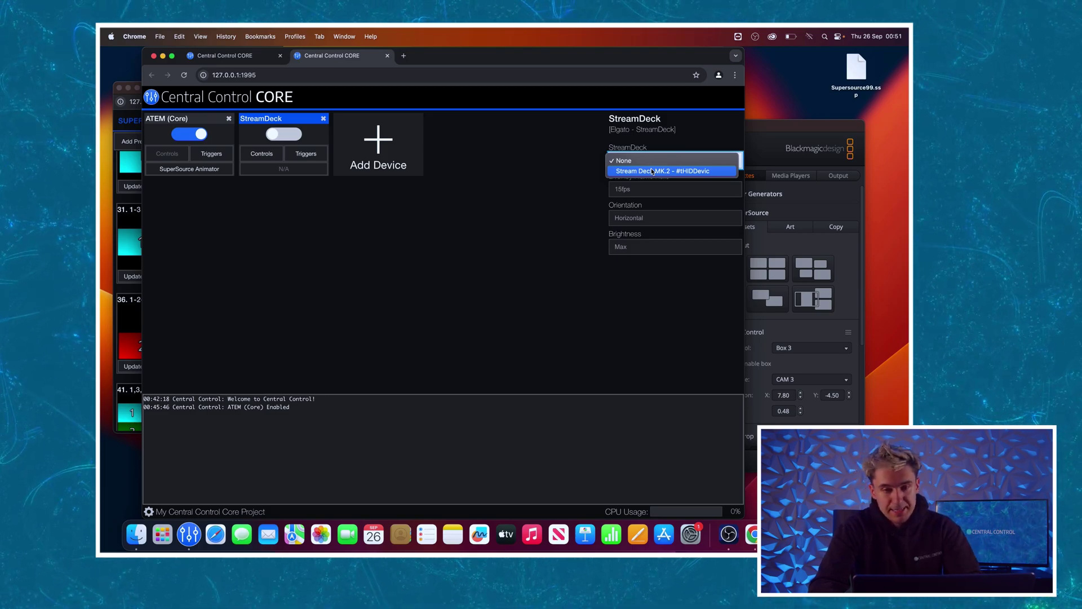
{"action": "left_click", "coordinate": [653, 171]}
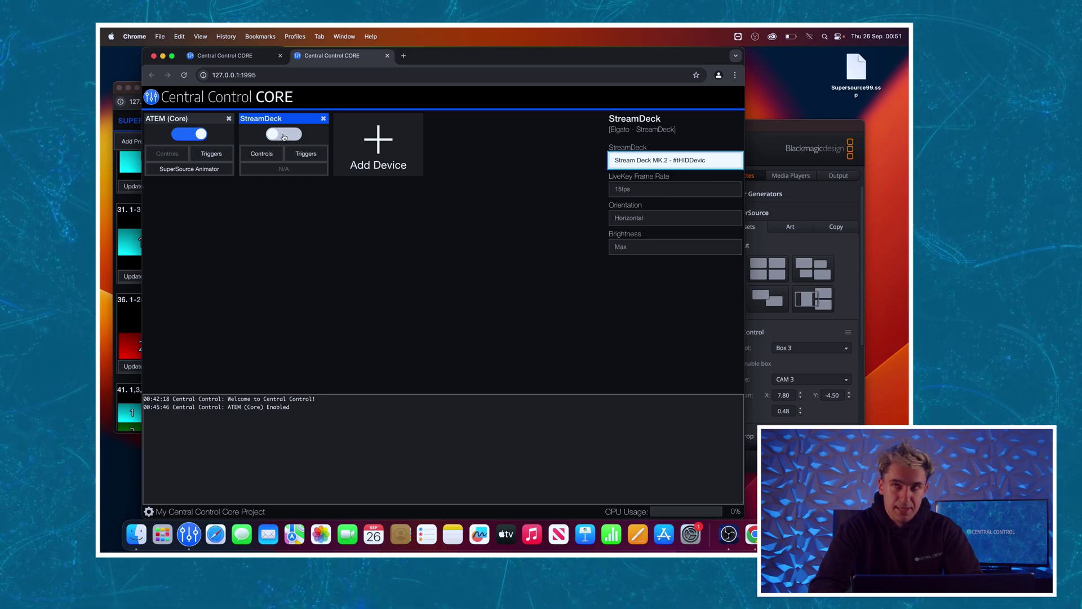
{"action": "left_click", "coordinate": [285, 136]}
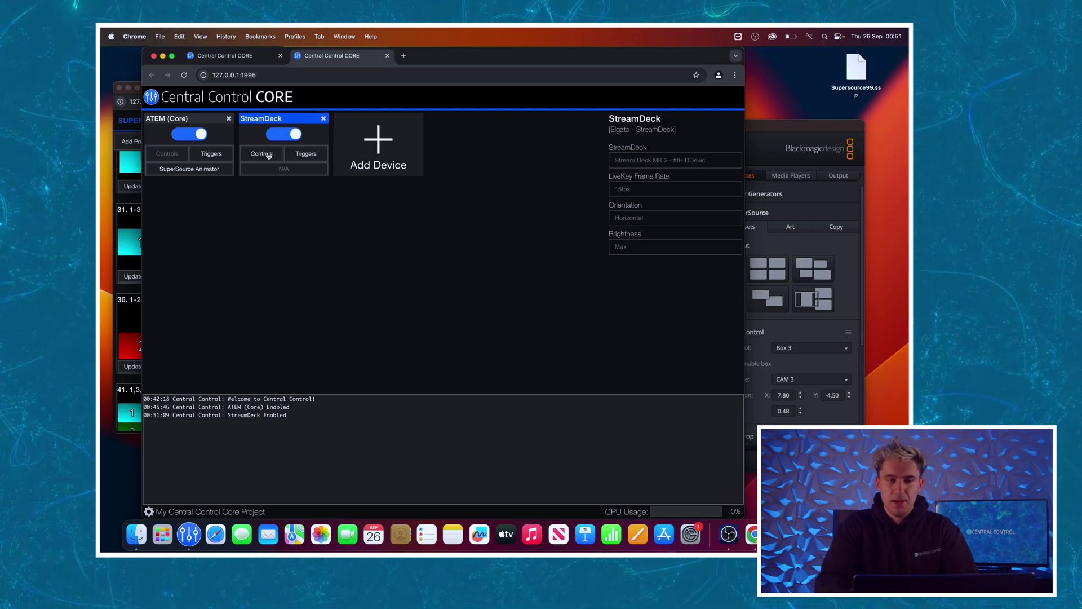
Step: Open the StreamDeck control mapping and choose the ATEM (Core) action Set SuperSource Preset (By Index) for Button 1
{"action": "left_click", "coordinate": [269, 156]}
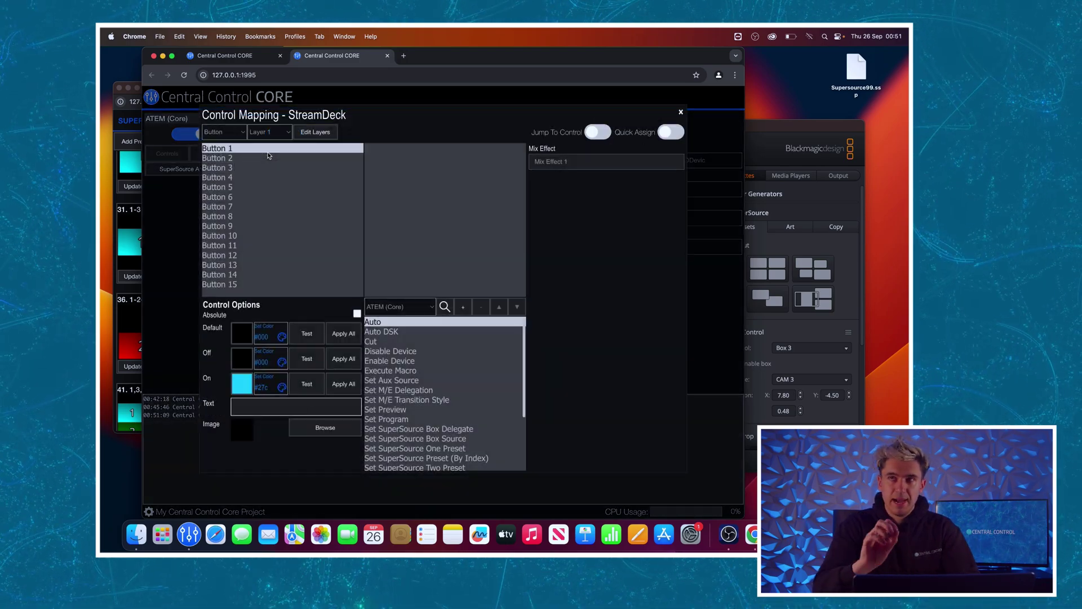
{"action": "left_click", "coordinate": [172, 56]}
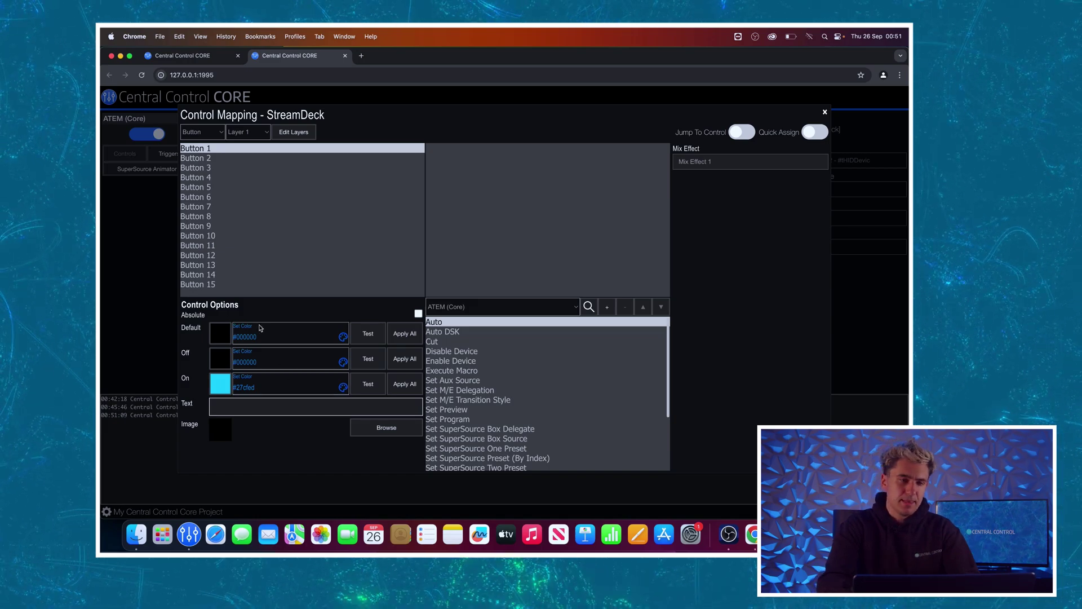
{"action": "left_click", "coordinate": [467, 308]}
{"action": "left_click", "coordinate": [468, 308]}
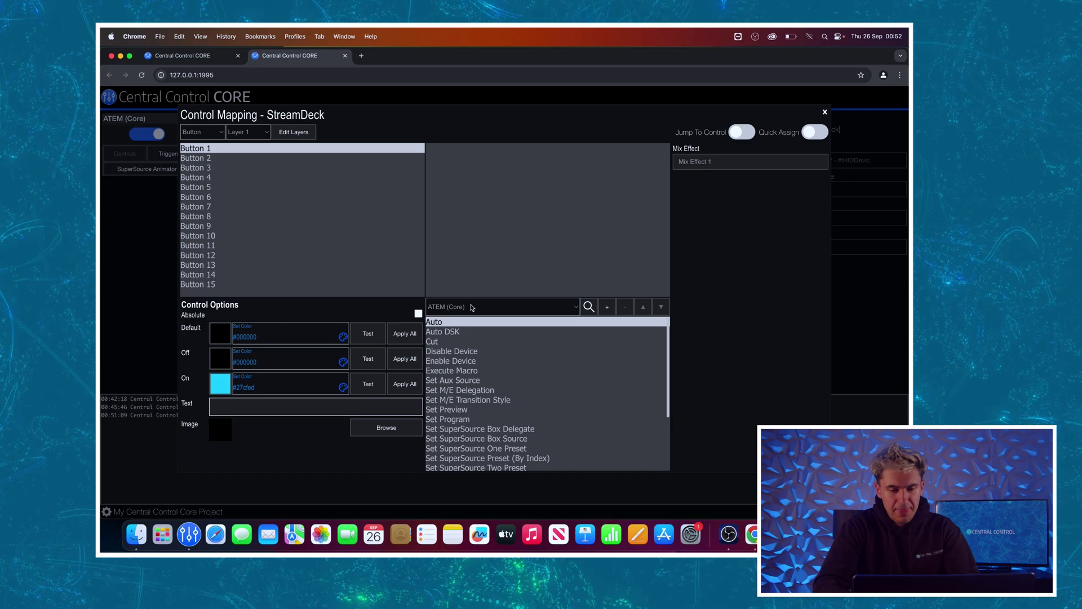
{"action": "scroll", "coordinate": [473, 372], "scroll_direction": "down", "scroll_amount": 2}
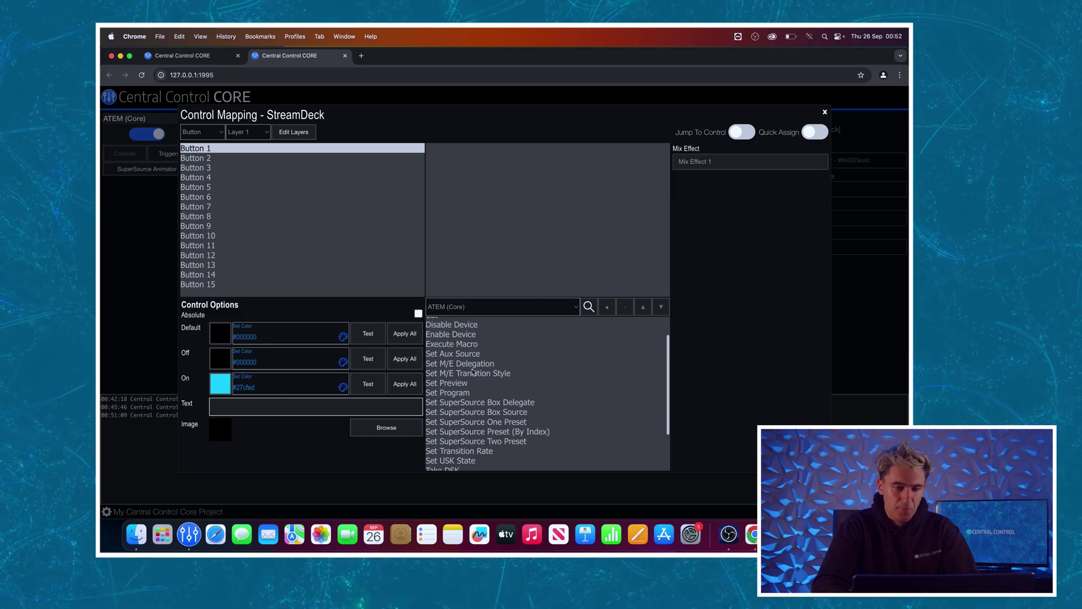
{"action": "scroll", "coordinate": [473, 372], "scroll_direction": "down", "scroll_amount": 2}
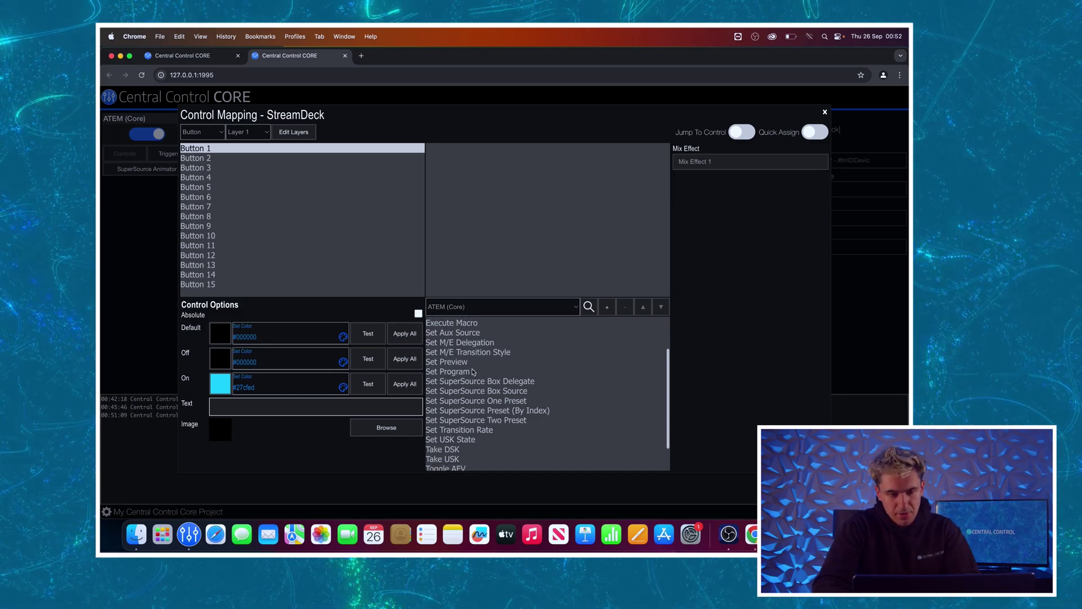
{"action": "scroll", "coordinate": [472, 372], "scroll_direction": "up", "scroll_amount": 2}
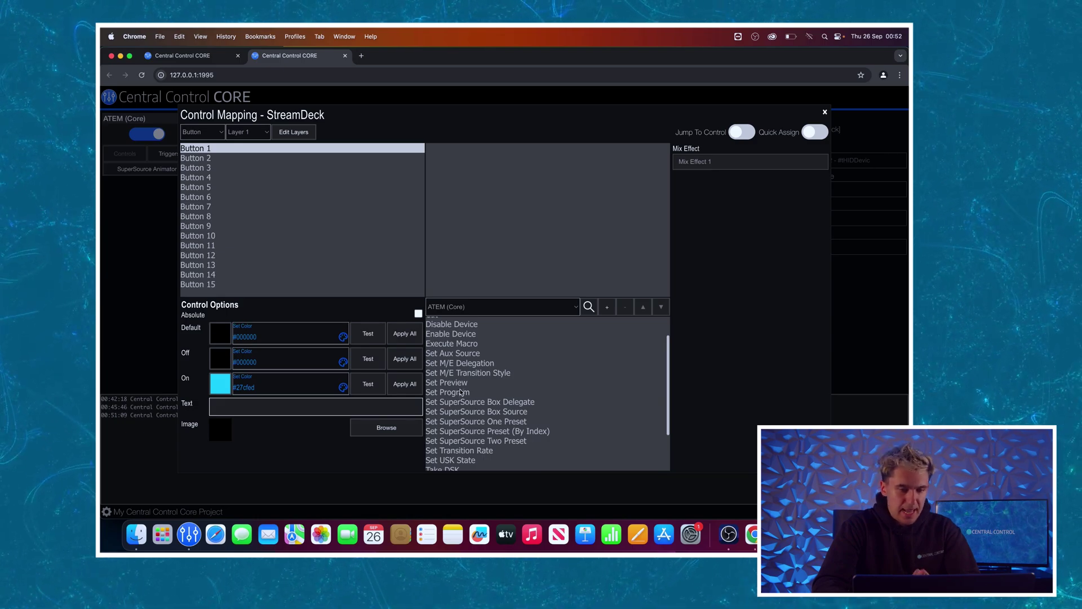
{"action": "scroll", "coordinate": [461, 394], "scroll_direction": "down", "scroll_amount": 3}
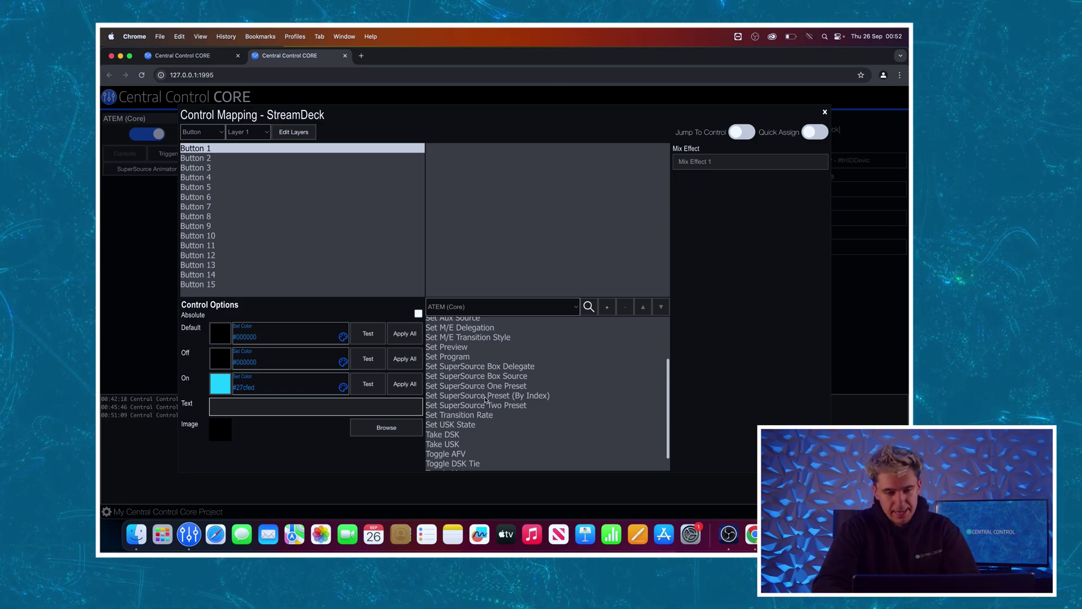
{"action": "left_click", "coordinate": [488, 398]}
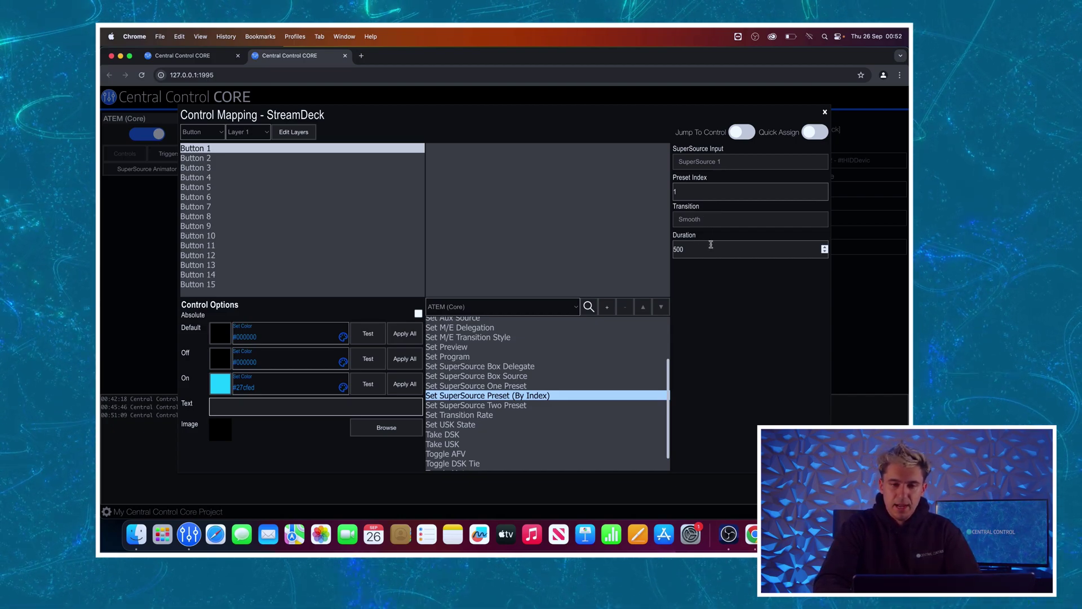
Step: Set the transition duration of the SuperSource preset action to 750
{"action": "left_click", "coordinate": [711, 246]}
{"action": "scroll", "coordinate": [750, 247], "scroll_direction": "up", "scroll_amount": 4}
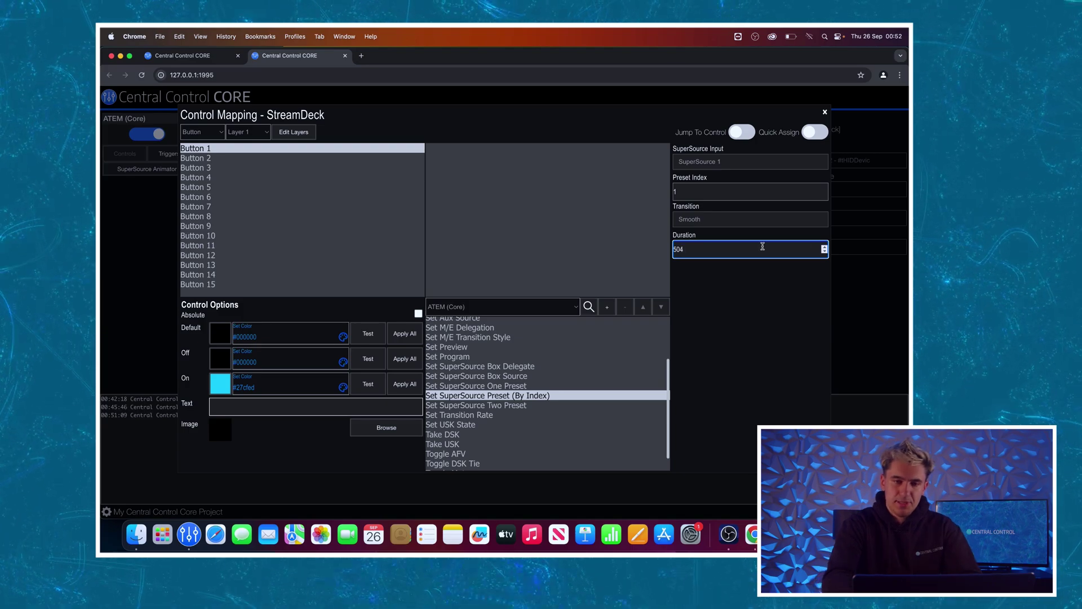
{"action": "key", "text": "BackSpace"}
{"action": "key", "text": "BackSpace"}
{"action": "key", "text": "BackSpace"}
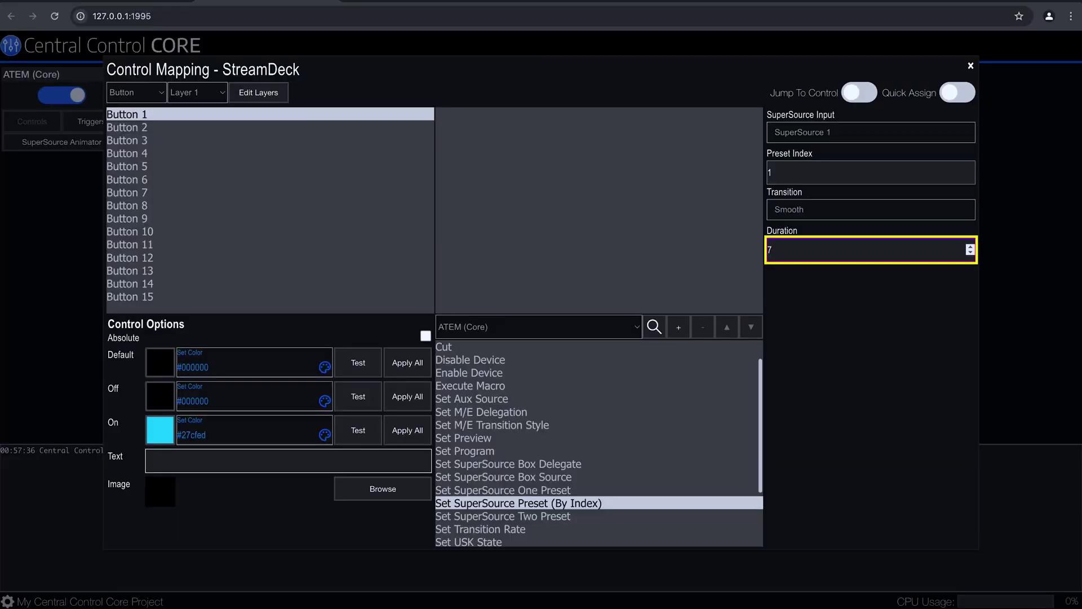
{"action": "type", "text": "750"}
{"action": "left_click", "coordinate": [810, 293]}
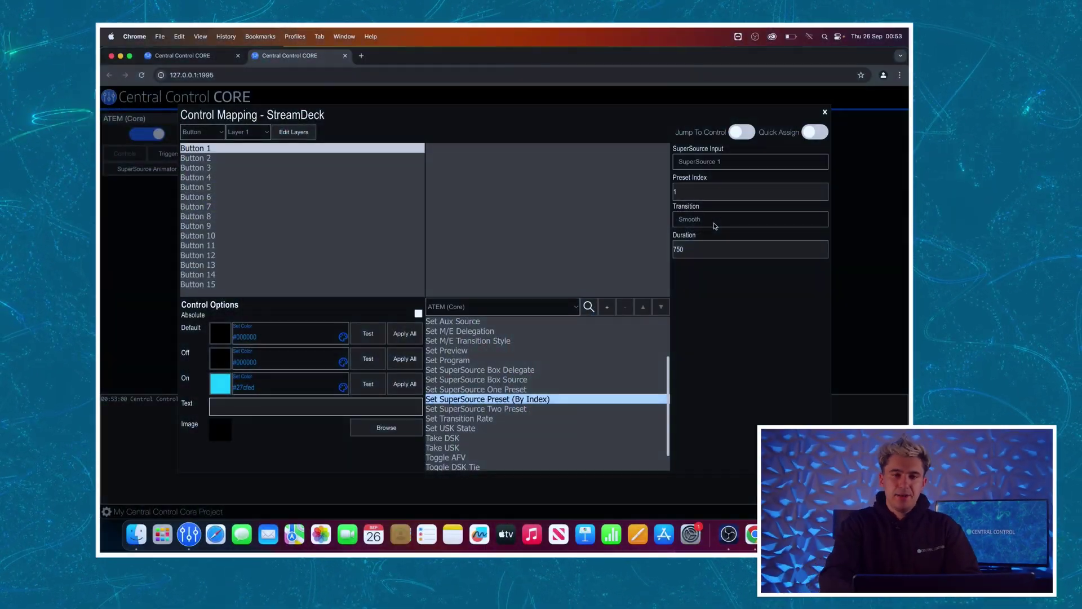
Step: Use Quick Assign to add Set SuperSource Preset (By Index) to Buttons 1 through 15 with preset indexes 1 to 15, turning it off for the last button
{"action": "left_click", "coordinate": [812, 133]}
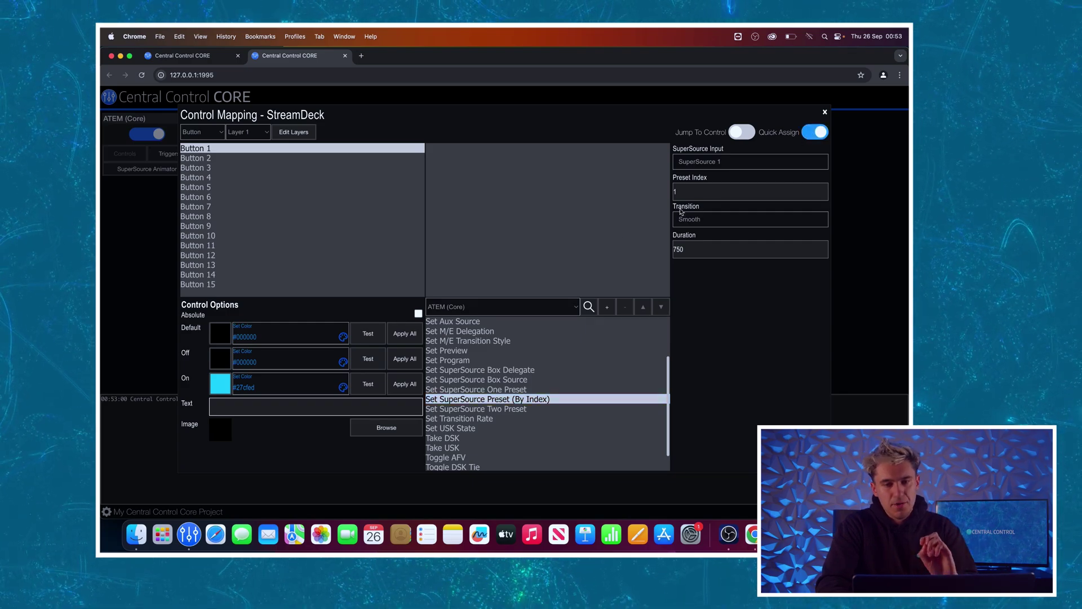
{"action": "left_click", "coordinate": [609, 309]}
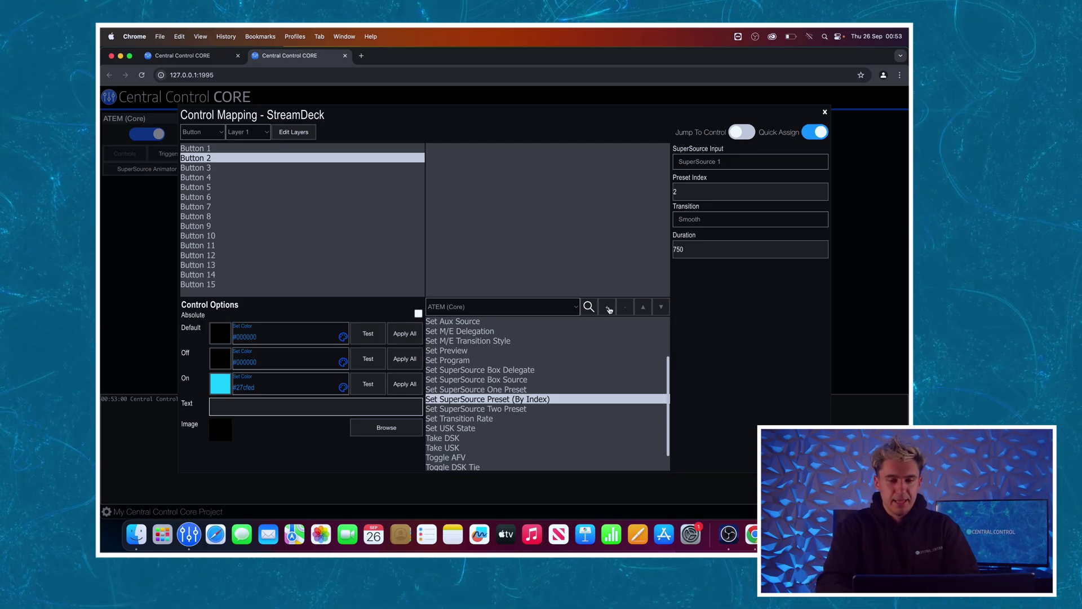
{"action": "left_click", "coordinate": [609, 309]}
{"action": "left_click", "coordinate": [608, 309]}
{"action": "left_click", "coordinate": [609, 310]}
{"action": "left_click", "coordinate": [609, 309]}
{"action": "left_click", "coordinate": [609, 309]}
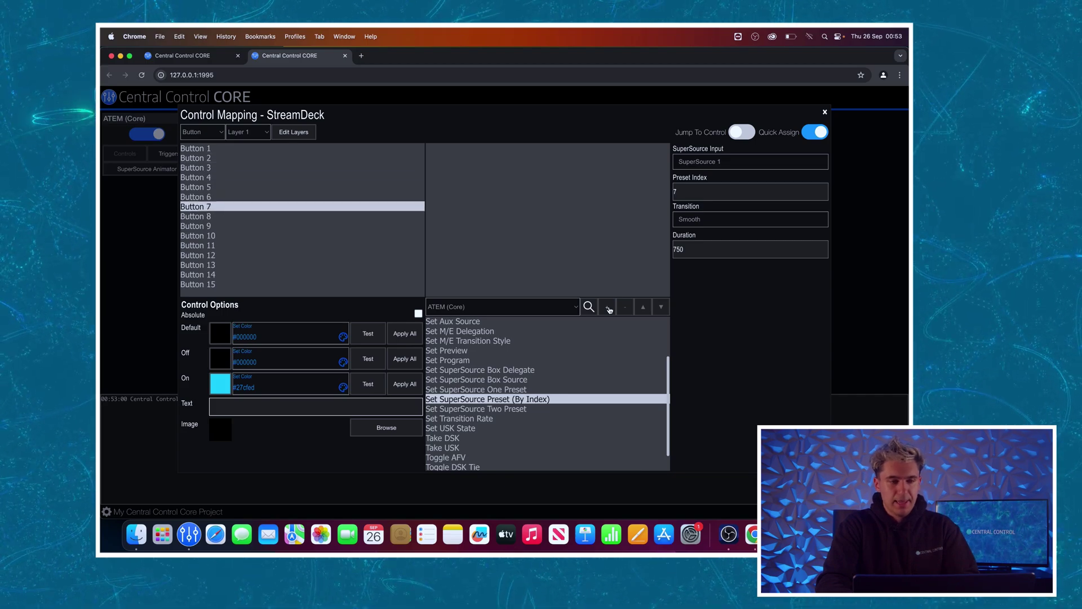
{"action": "left_click", "coordinate": [608, 310]}
{"action": "left_click", "coordinate": [609, 310]}
{"action": "left_click", "coordinate": [609, 310]}
{"action": "left_click", "coordinate": [608, 310]}
{"action": "left_click", "coordinate": [609, 310]}
{"action": "left_click", "coordinate": [609, 310]}
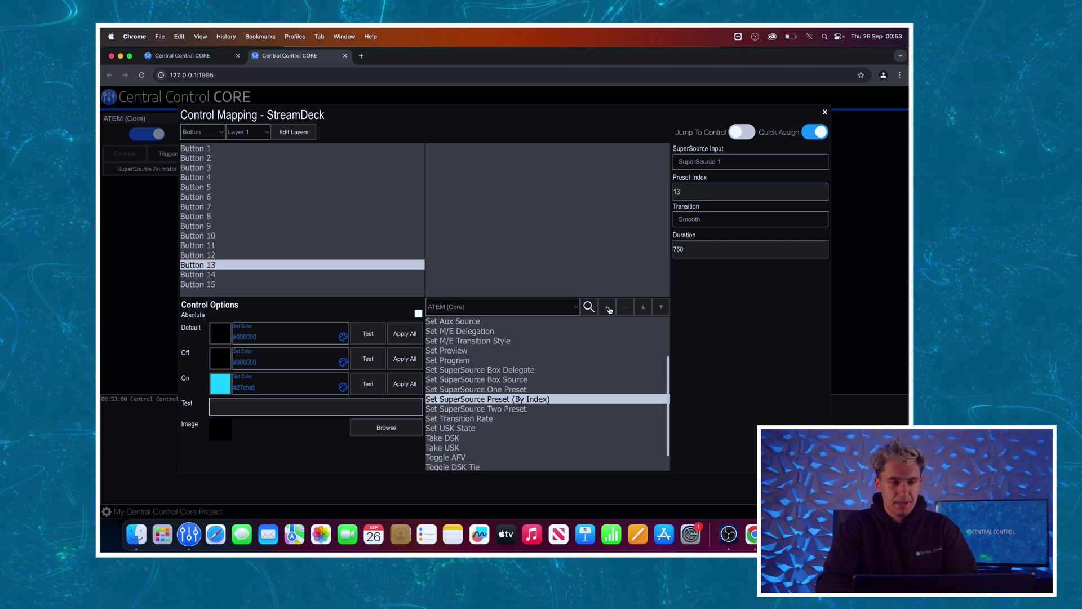
{"action": "left_click", "coordinate": [609, 309]}
{"action": "left_click", "coordinate": [609, 309]}
{"action": "left_click", "coordinate": [813, 130]}
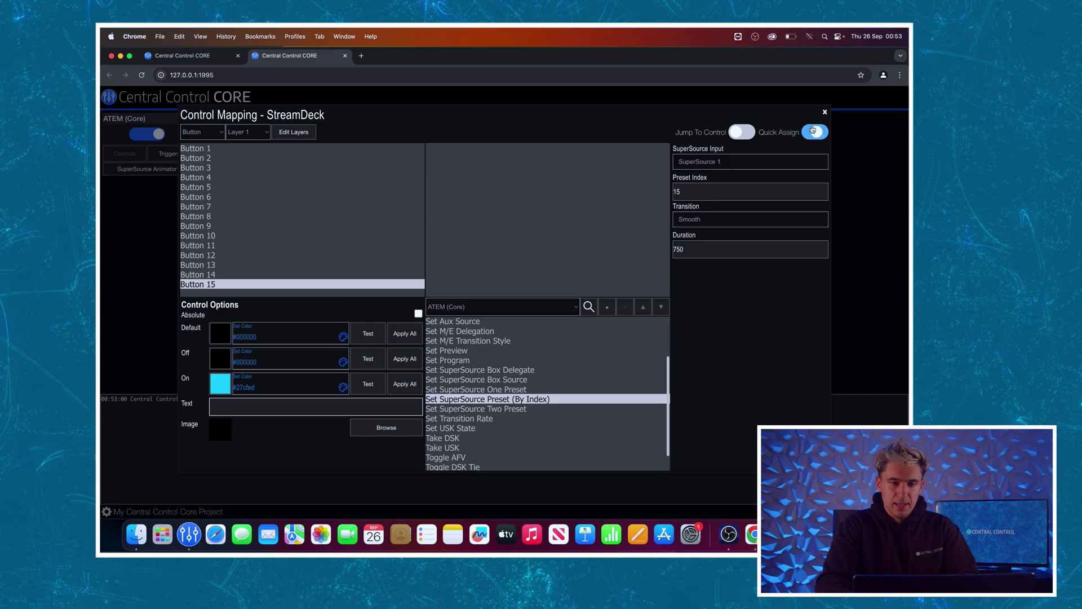
{"action": "left_click", "coordinate": [609, 307]}
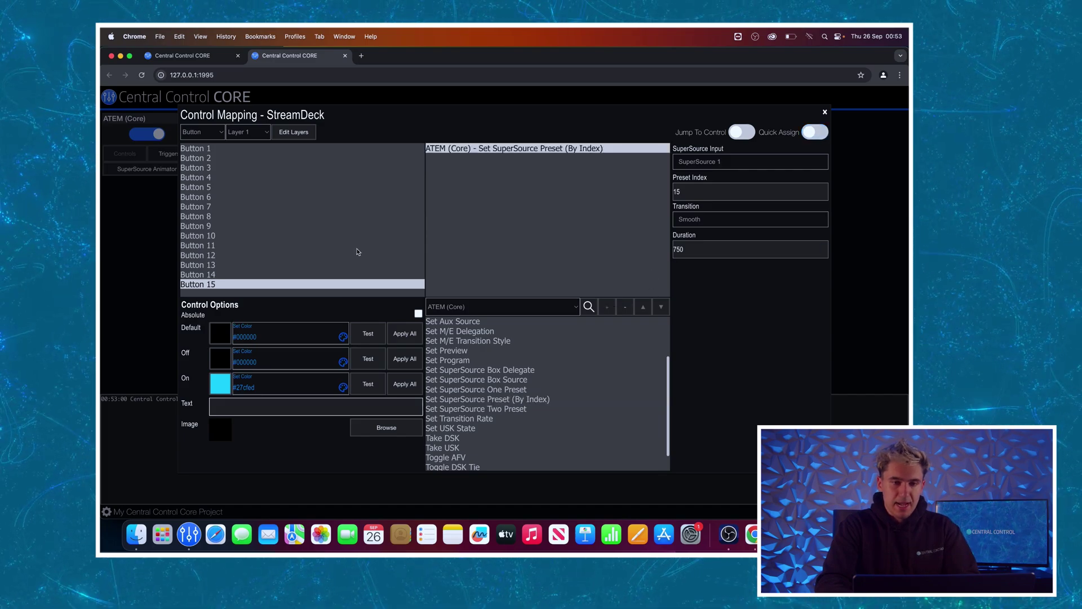
Step: Check the SuperSource preset assignments of several StreamDeck buttons, ending with Button 4
{"action": "left_click", "coordinate": [319, 246]}
{"action": "left_click", "coordinate": [307, 216]}
{"action": "left_click", "coordinate": [295, 178]}
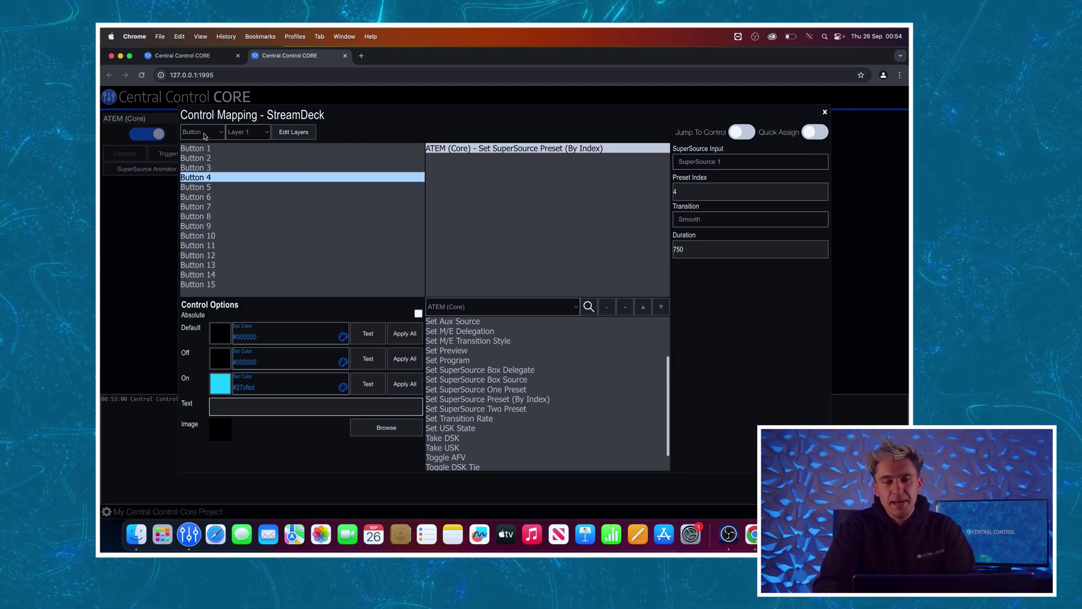
Step: Switch the mapping from Button to Display controls and set the preview preset index for StreamDeck Key 1 to 1
{"action": "left_click", "coordinate": [205, 137]}
{"action": "left_click", "coordinate": [203, 142]}
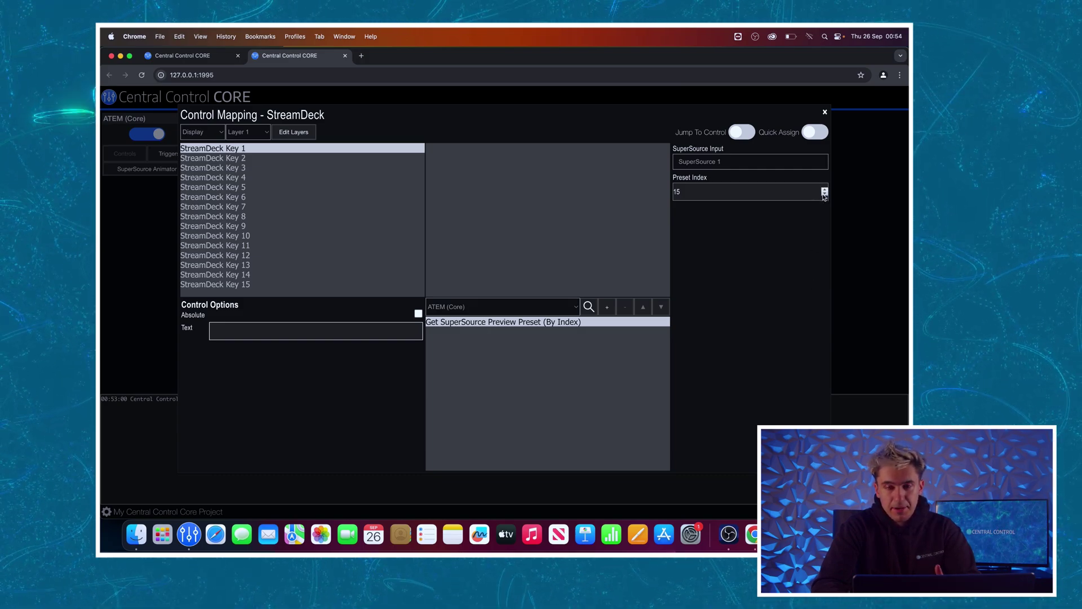
{"action": "left_click", "coordinate": [823, 194]}
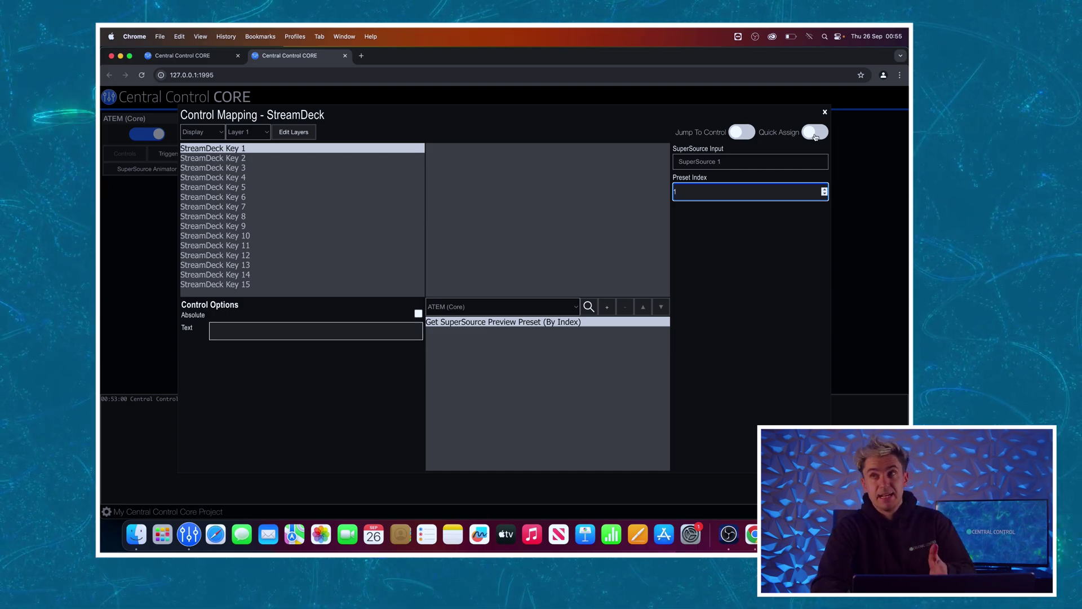
Step: Use Quick Assign to add Get SuperSource Preview Preset (By Index) to StreamDeck Keys 1 through 15, turning it off for the last key
{"action": "left_click", "coordinate": [814, 134]}
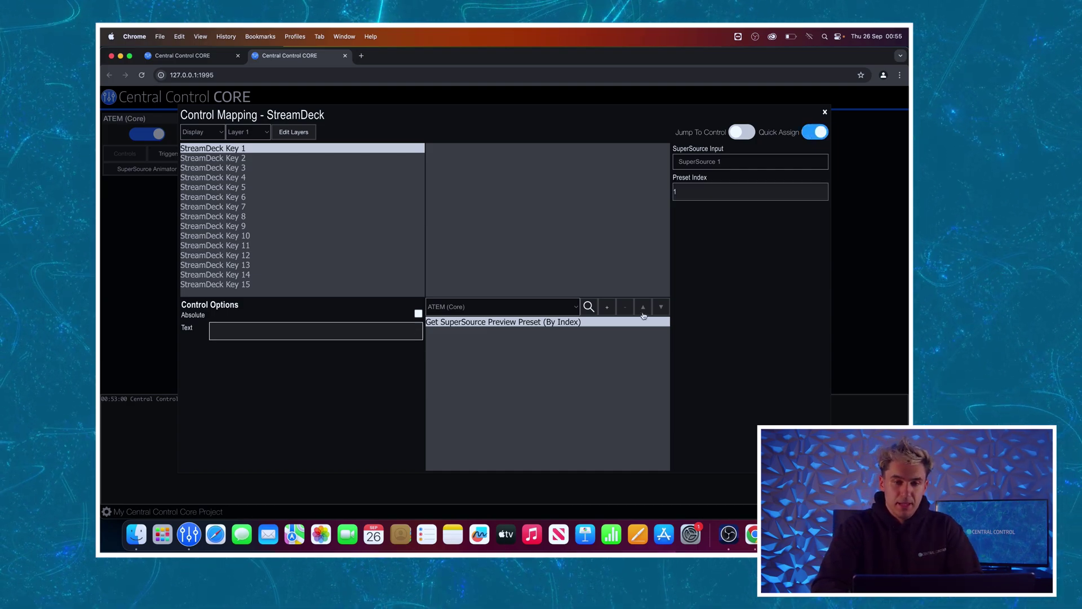
{"action": "left_click", "coordinate": [607, 309]}
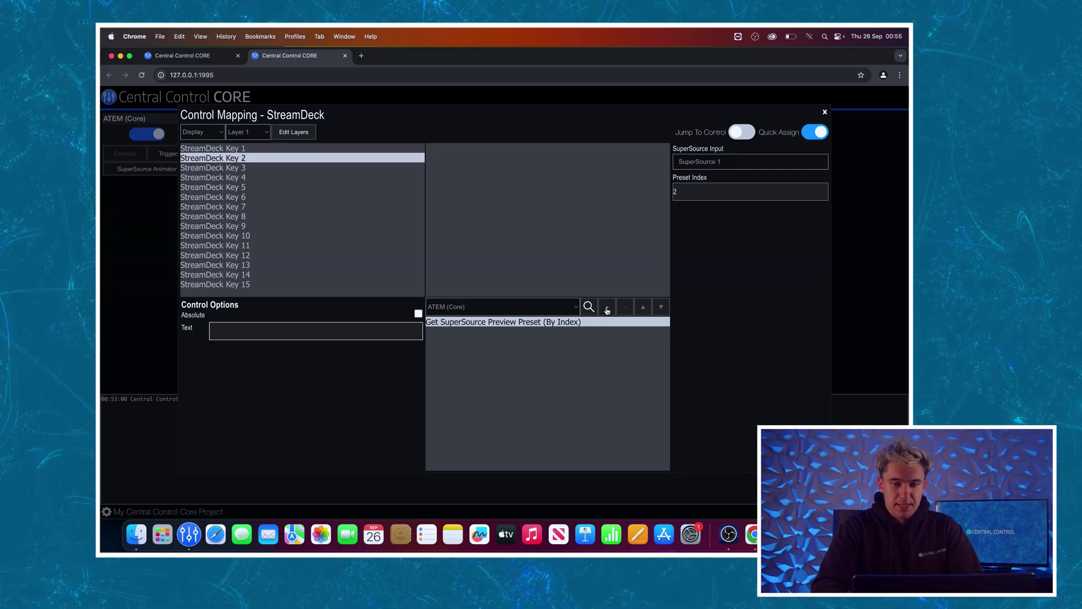
{"action": "left_click", "coordinate": [607, 309]}
{"action": "left_click", "coordinate": [607, 308]}
{"action": "left_click", "coordinate": [607, 309]}
{"action": "left_click", "coordinate": [607, 308]}
{"action": "left_click", "coordinate": [607, 309]}
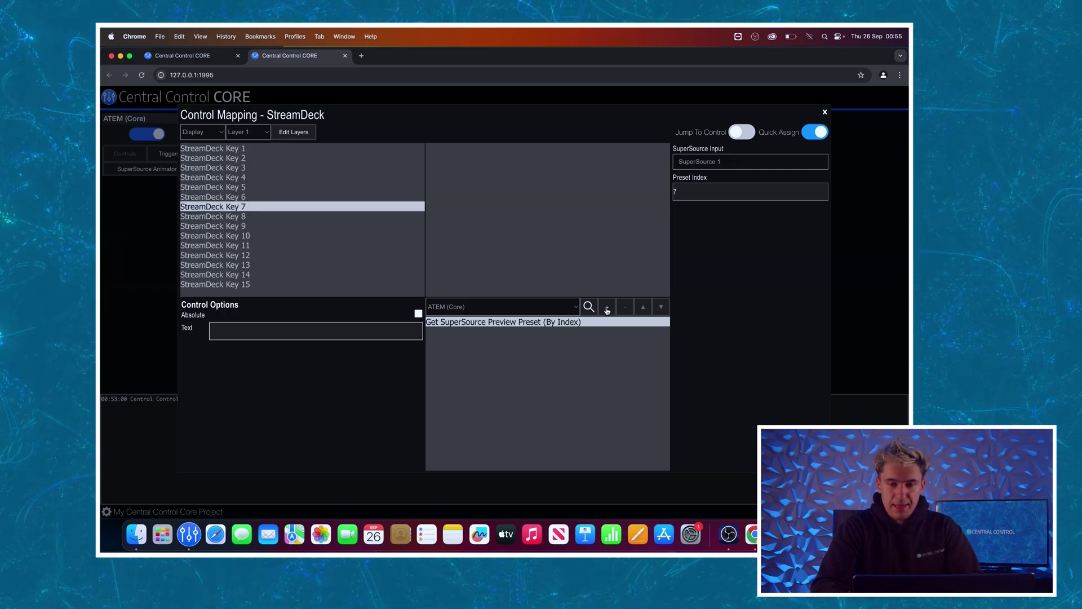
{"action": "left_click", "coordinate": [607, 309]}
{"action": "left_click", "coordinate": [607, 309]}
{"action": "left_click", "coordinate": [607, 309]}
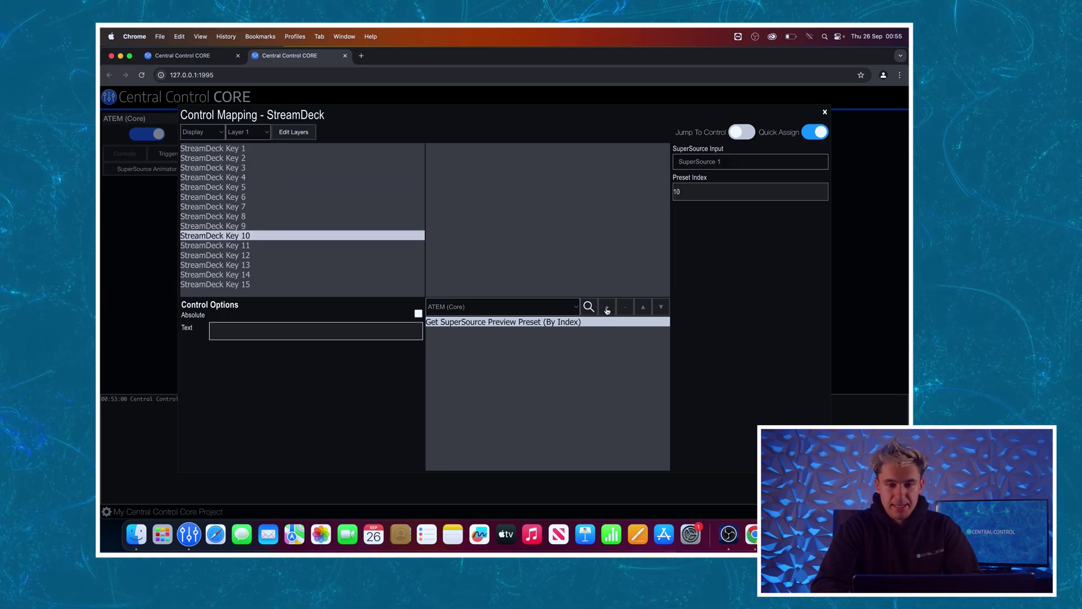
{"action": "left_click", "coordinate": [607, 309]}
{"action": "left_click", "coordinate": [607, 309]}
{"action": "left_click", "coordinate": [607, 309]}
{"action": "left_click", "coordinate": [607, 308]}
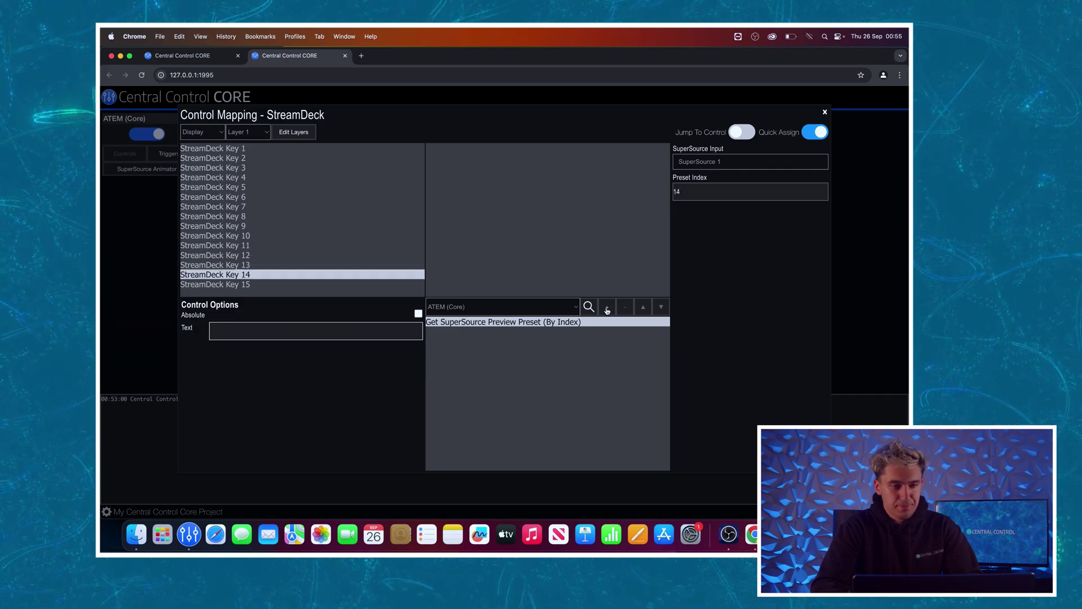
{"action": "left_click", "coordinate": [607, 309]}
{"action": "left_click", "coordinate": [810, 133]}
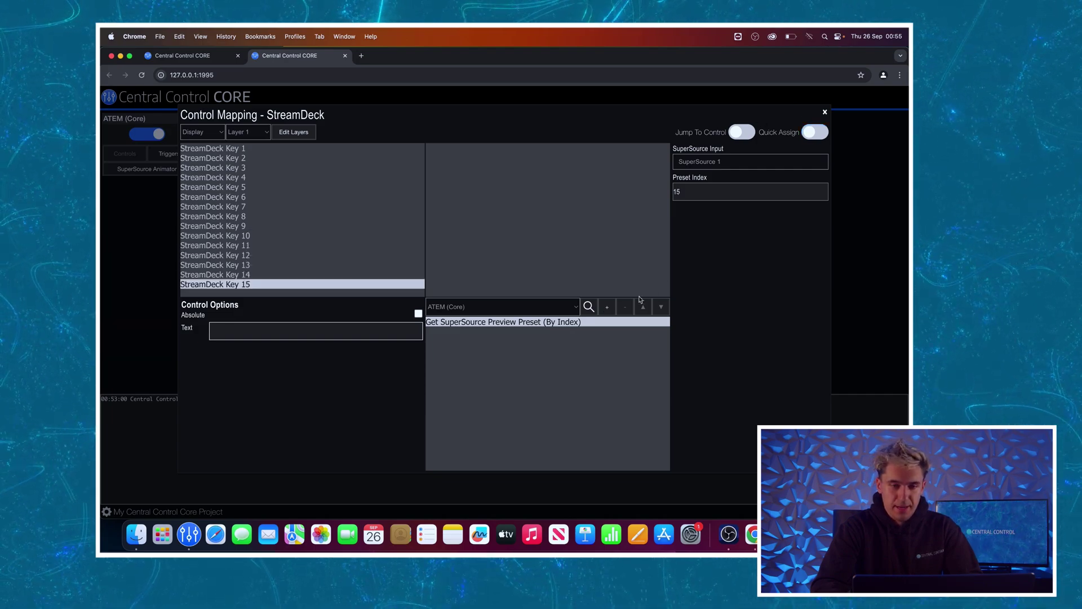
{"action": "left_click", "coordinate": [608, 308]}
Step: Leave the StreamDeck control mapping and disable the ATEM (Core) device
{"action": "left_click", "coordinate": [879, 235]}
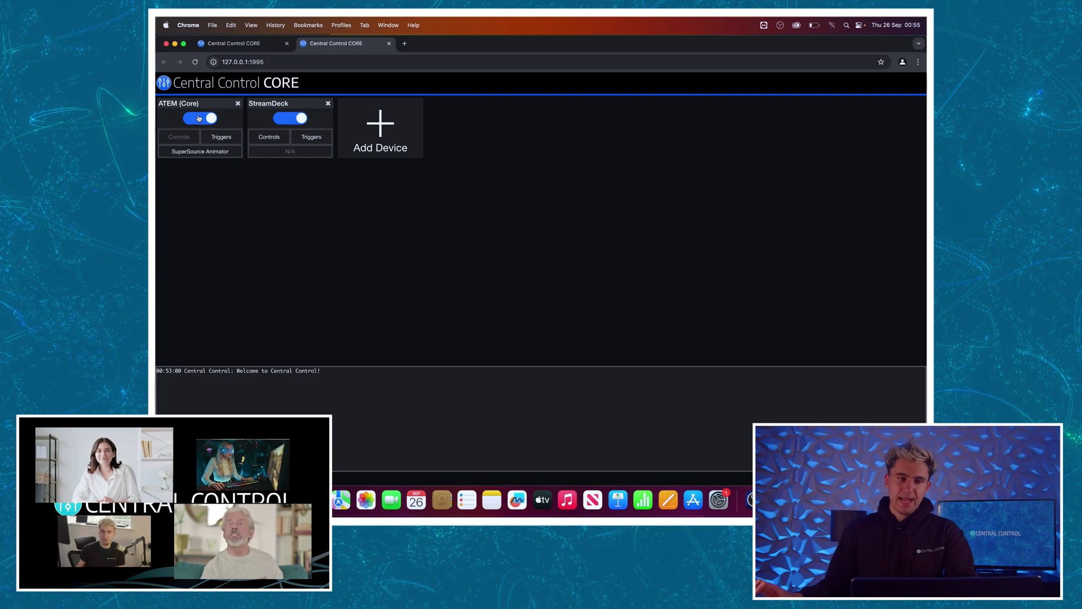
{"action": "left_click", "coordinate": [198, 118]}
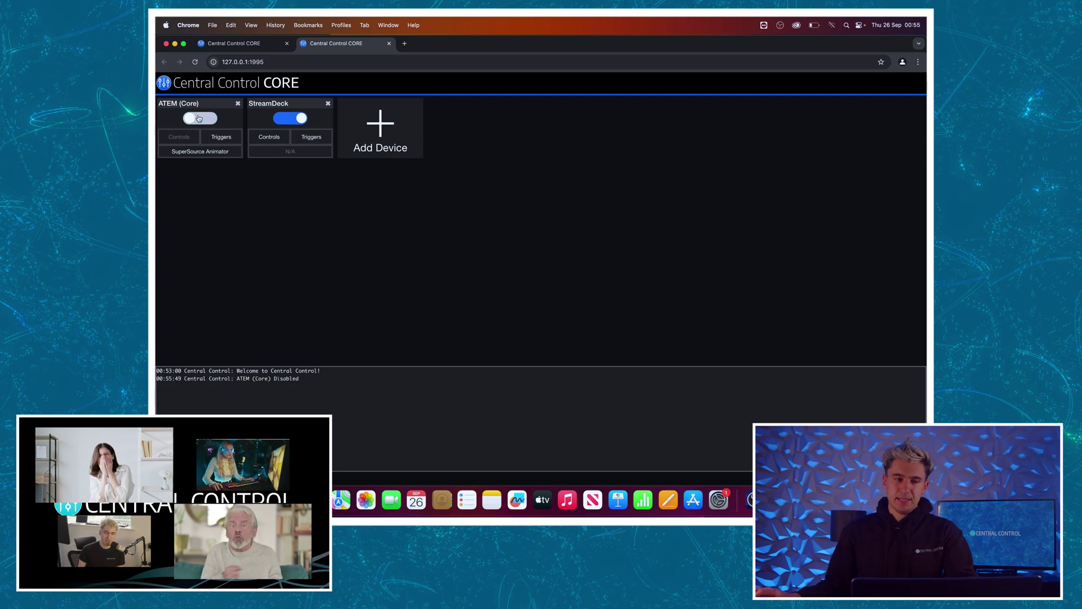